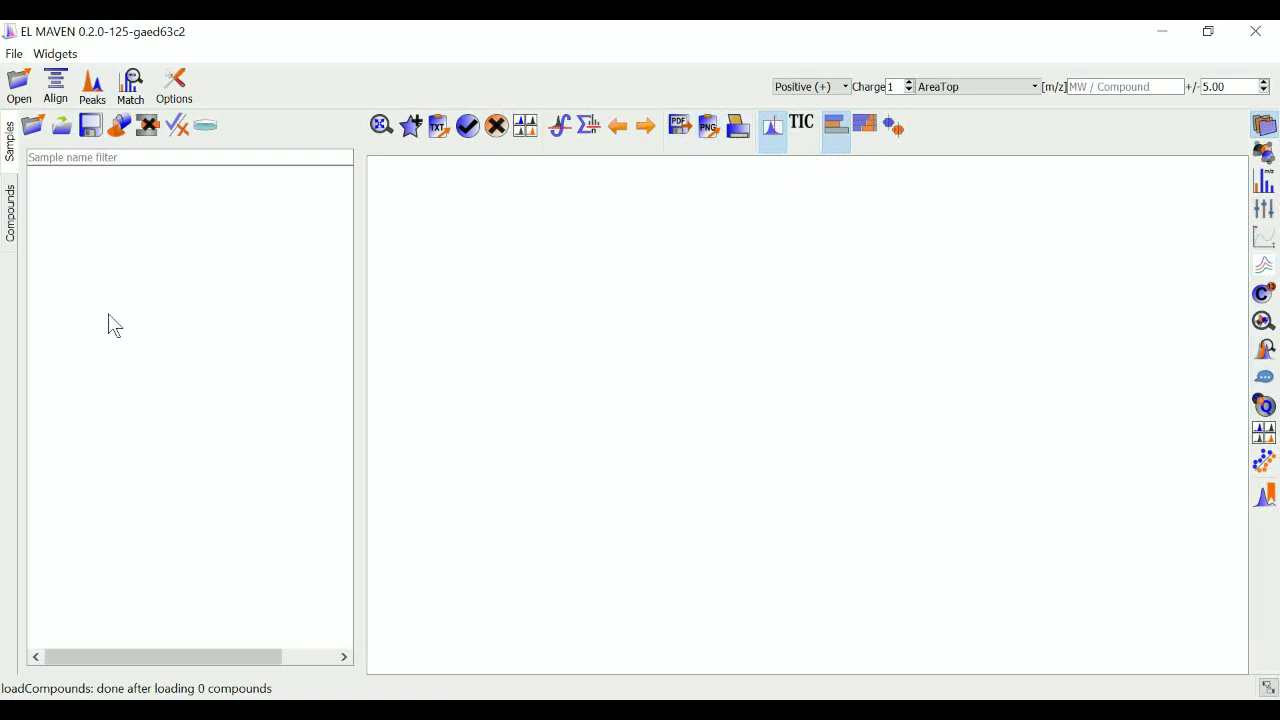
- Review the Options tabs from Instrumentation through Isotope Detection to EIC (XIC), where EIC Type is Max
{"action": "left_click", "coordinate": [178, 88]}
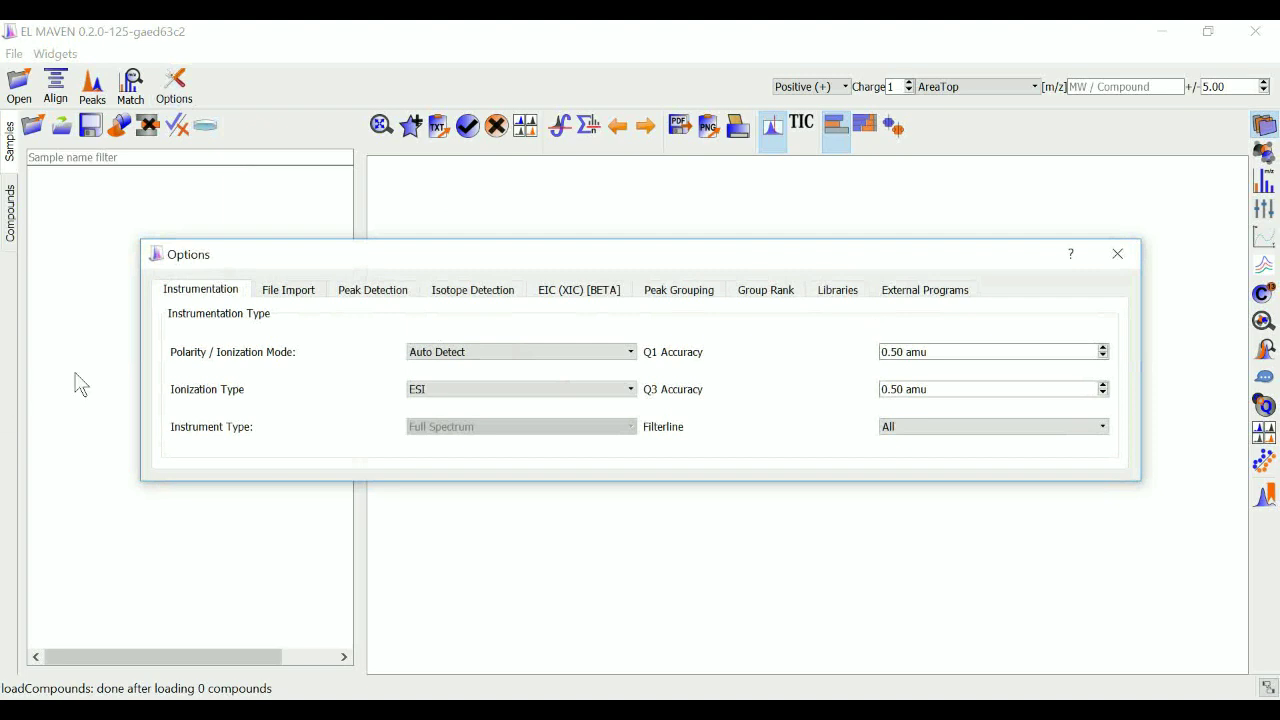
{"action": "left_click", "coordinate": [303, 292]}
{"action": "left_click", "coordinate": [388, 304]}
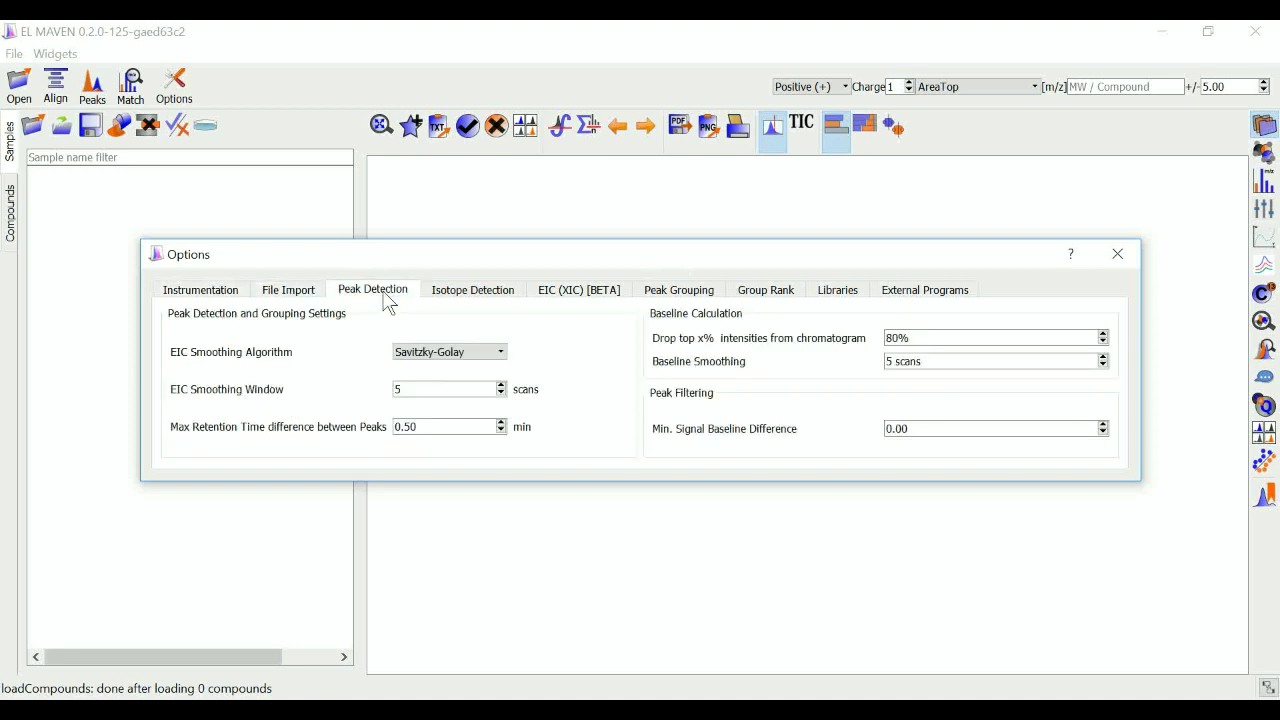
{"action": "left_click", "coordinate": [472, 296]}
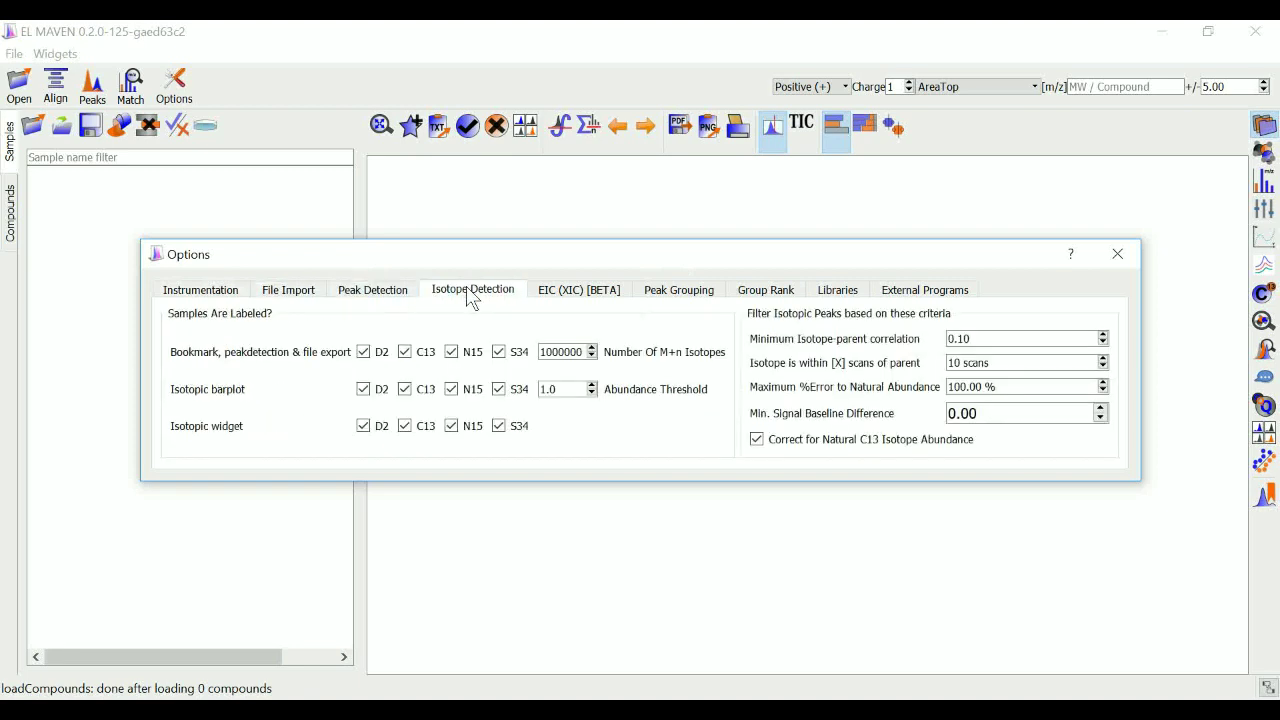
{"action": "left_click", "coordinate": [576, 296]}
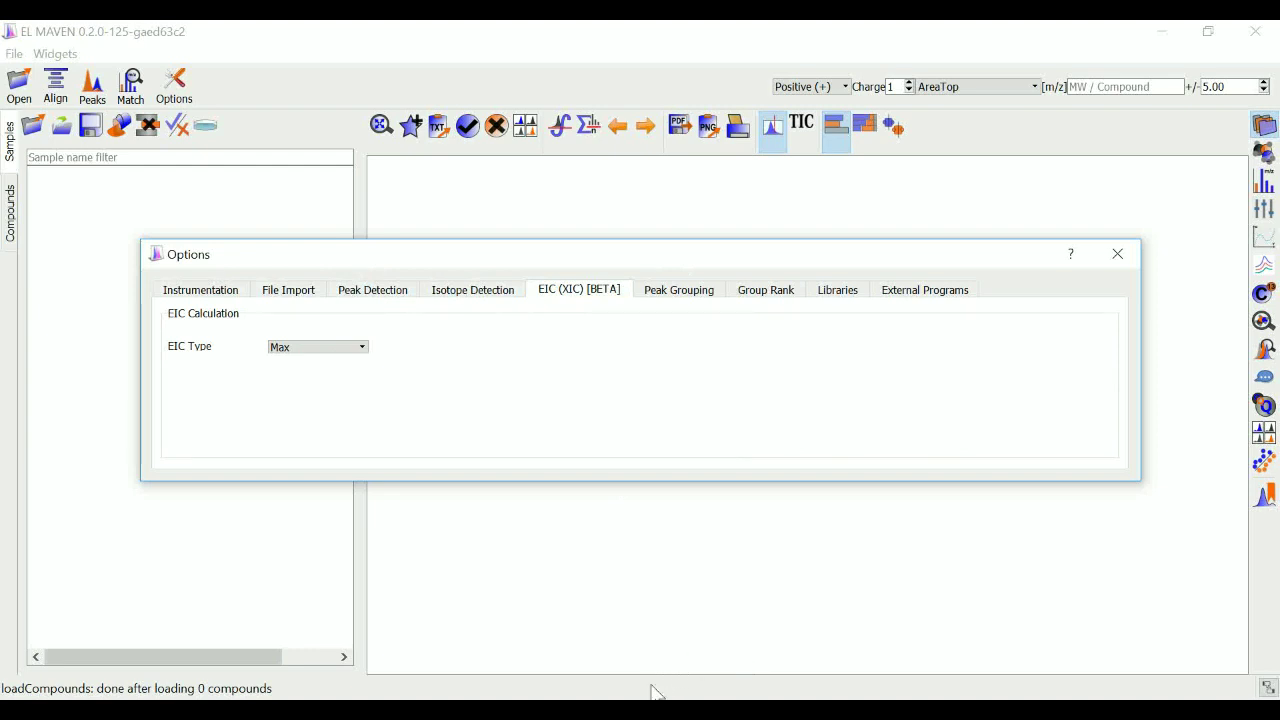
- Scroll the El-MAVEN wiki in Chrome to the Global Settings File Import section, then return
{"action": "key", "text": "alt+Tab"}
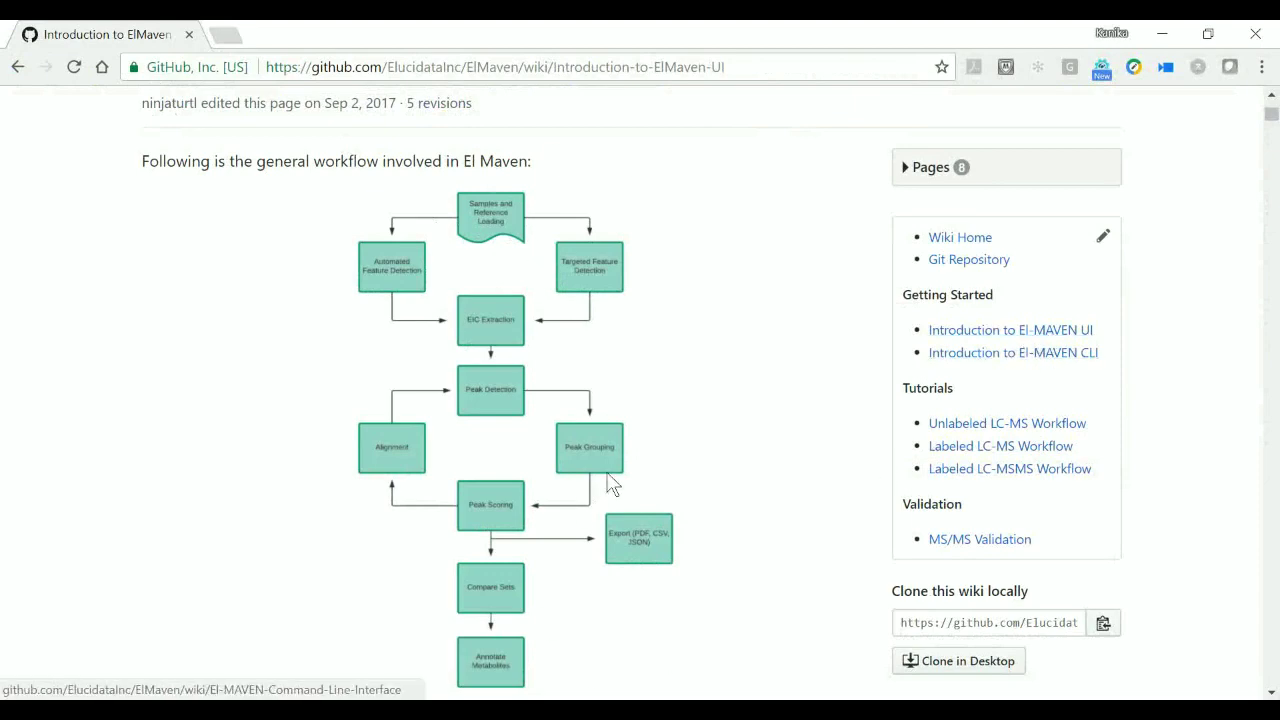
{"action": "scroll", "coordinate": [610, 486], "scroll_direction": "down", "scroll_amount": 10}
{"action": "scroll", "coordinate": [610, 486], "scroll_direction": "down", "scroll_amount": 3}
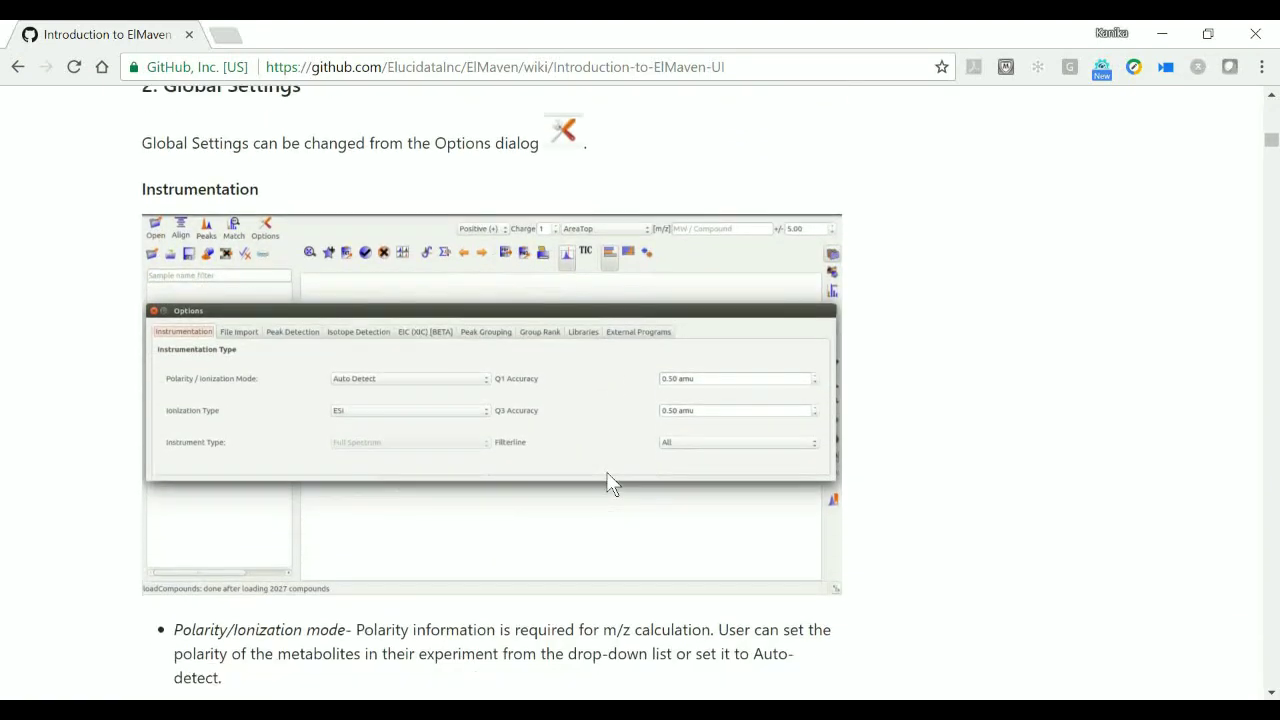
{"action": "scroll", "coordinate": [492, 390], "scroll_direction": "down", "scroll_amount": 5}
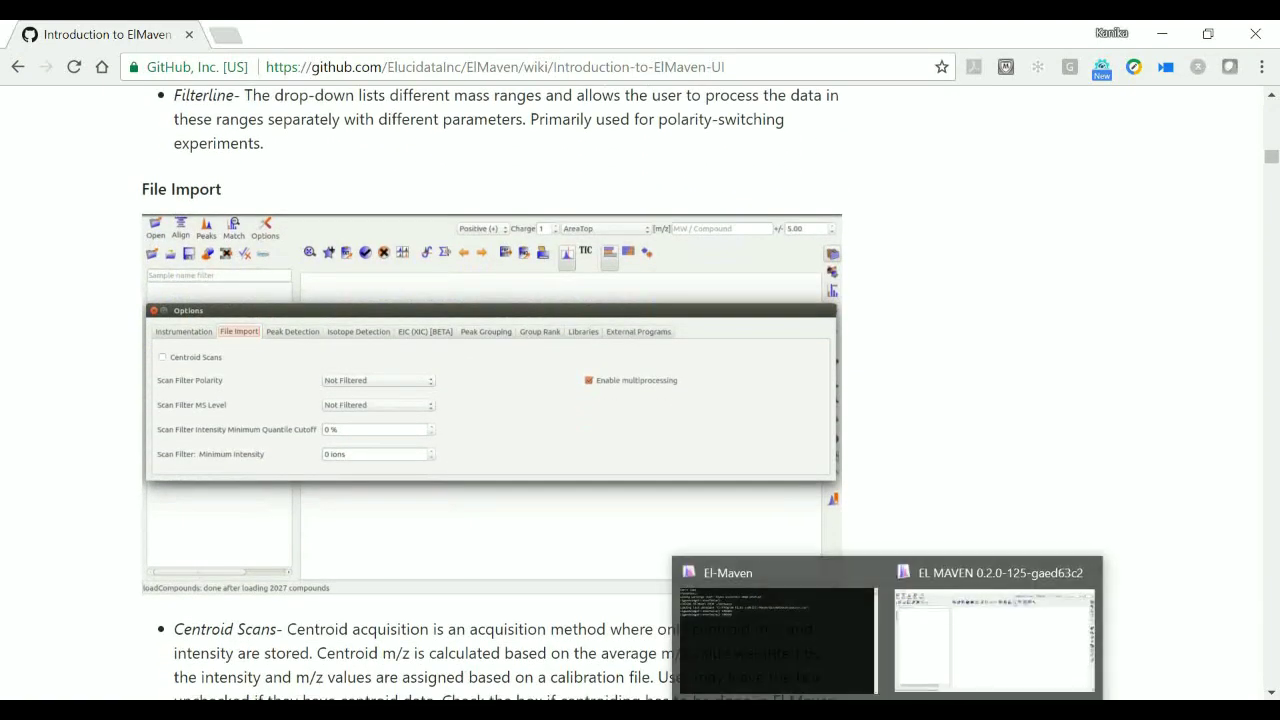
{"action": "left_click", "coordinate": [970, 655]}
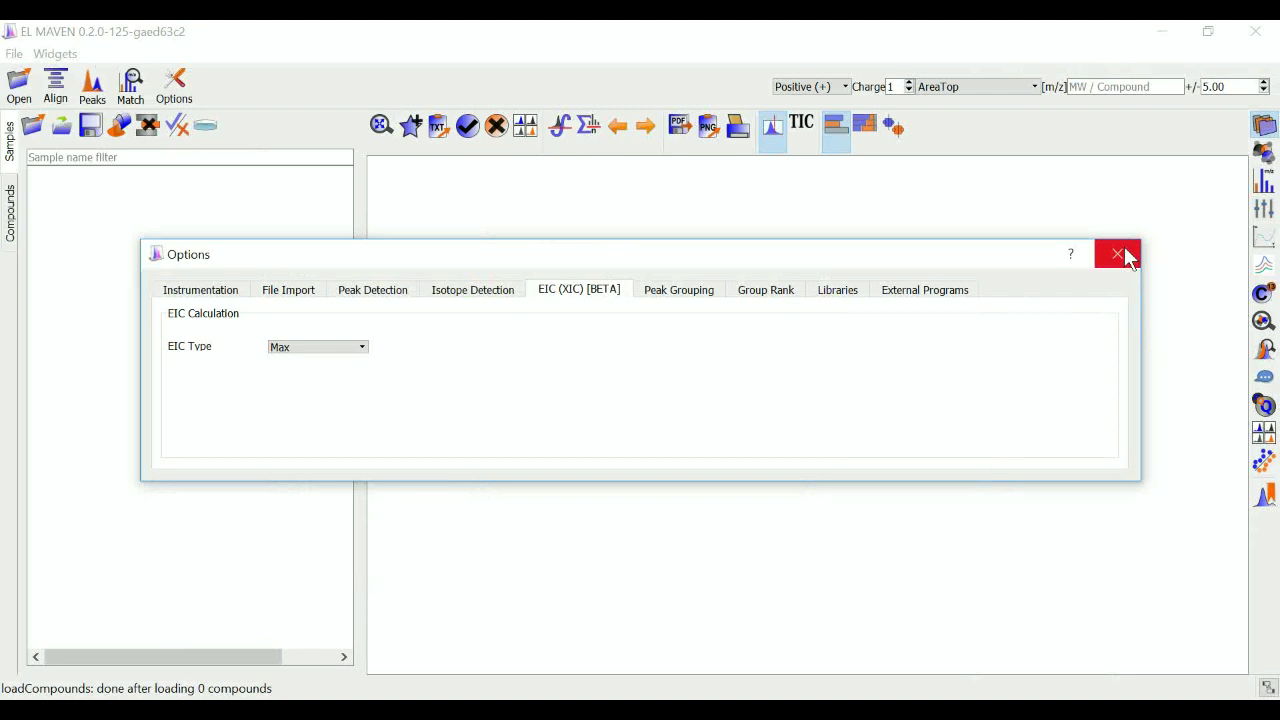
- Close Options and import the sixteen 091215 sample files from exampleProject, excluding the .mzroll files
{"action": "left_click", "coordinate": [1118, 255]}
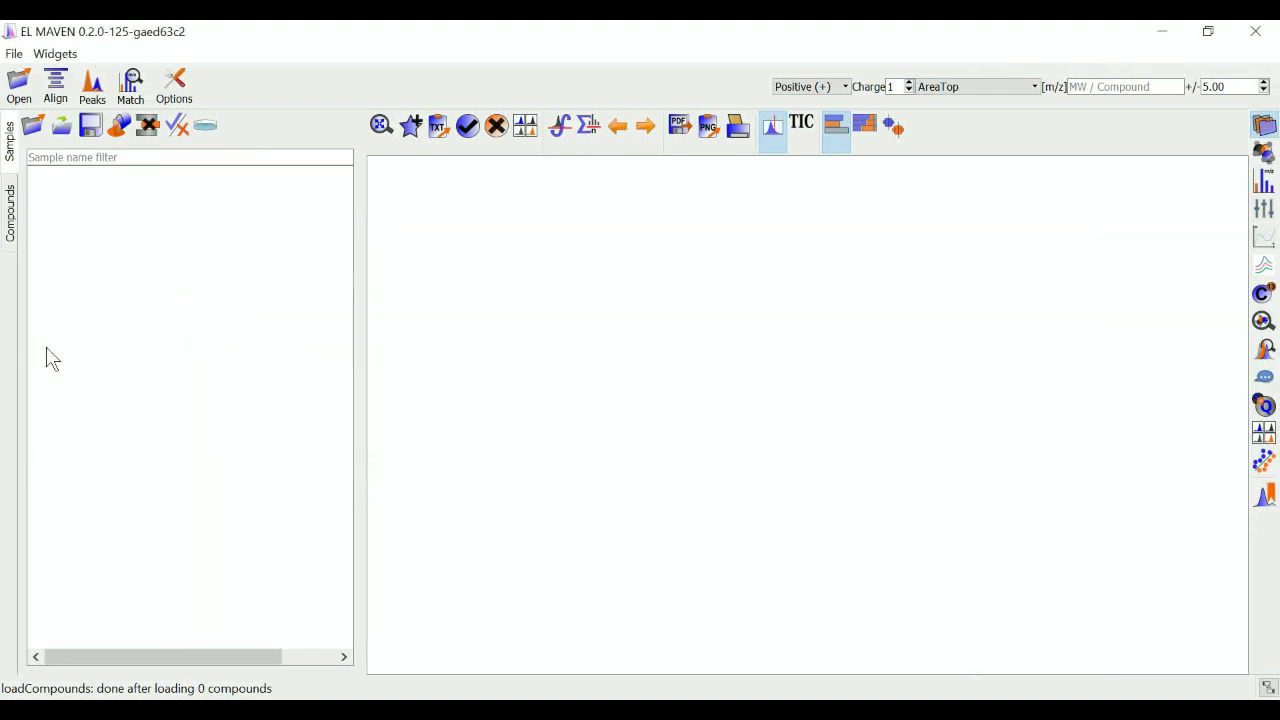
{"action": "left_click", "coordinate": [18, 98]}
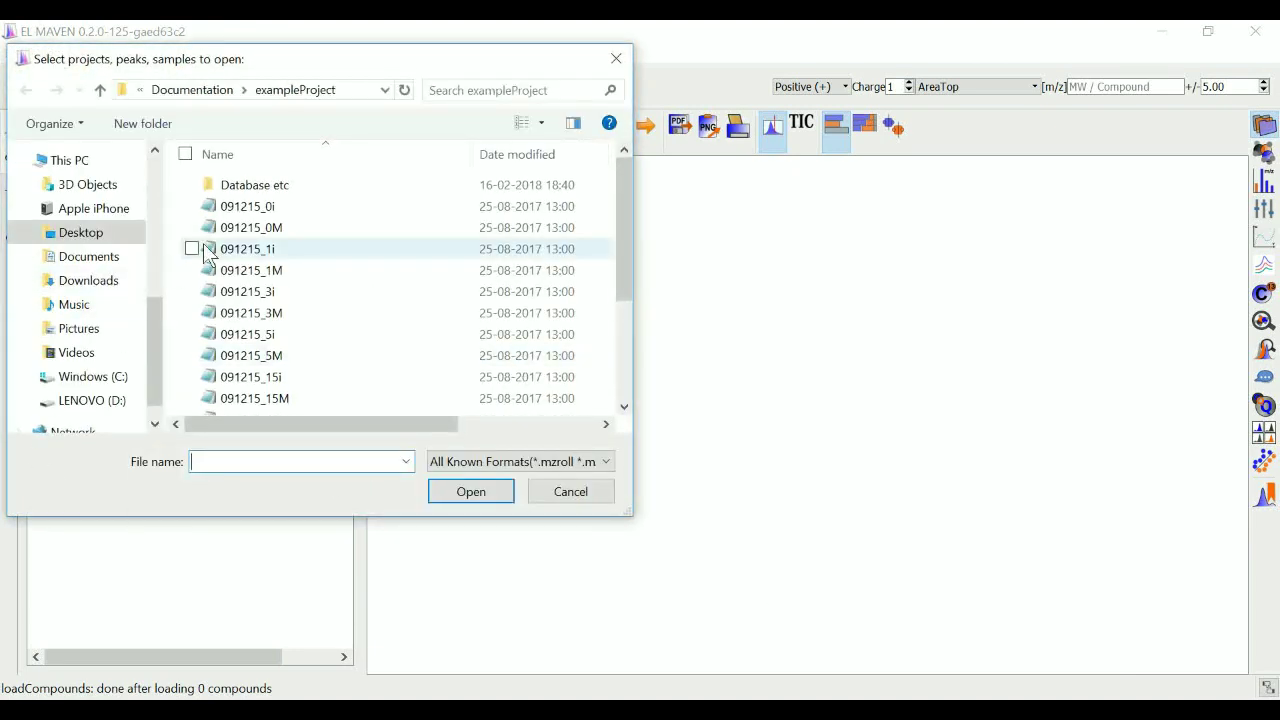
{"action": "left_click", "coordinate": [264, 207]}
{"action": "key", "text": "shift+Down"}
{"action": "key", "text": "shift+Down"}
{"action": "key", "text": "shift+Down"}
{"action": "key", "text": "shift+Down"}
{"action": "key", "text": "shift+Down"}
{"action": "key", "text": "shift+Down"}
{"action": "key", "text": "shift+Down"}
{"action": "key", "text": "shift+Down"}
{"action": "key", "text": "shift+Down"}
{"action": "key", "text": "shift+Down"}
{"action": "key", "text": "shift+Down"}
{"action": "key", "text": "shift+Down"}
{"action": "key", "text": "shift+Down"}
{"action": "key", "text": "shift+Down"}
{"action": "key", "text": "shift+Down"}
{"action": "key", "text": "shift+Down"}
{"action": "key", "text": "shift+Down"}
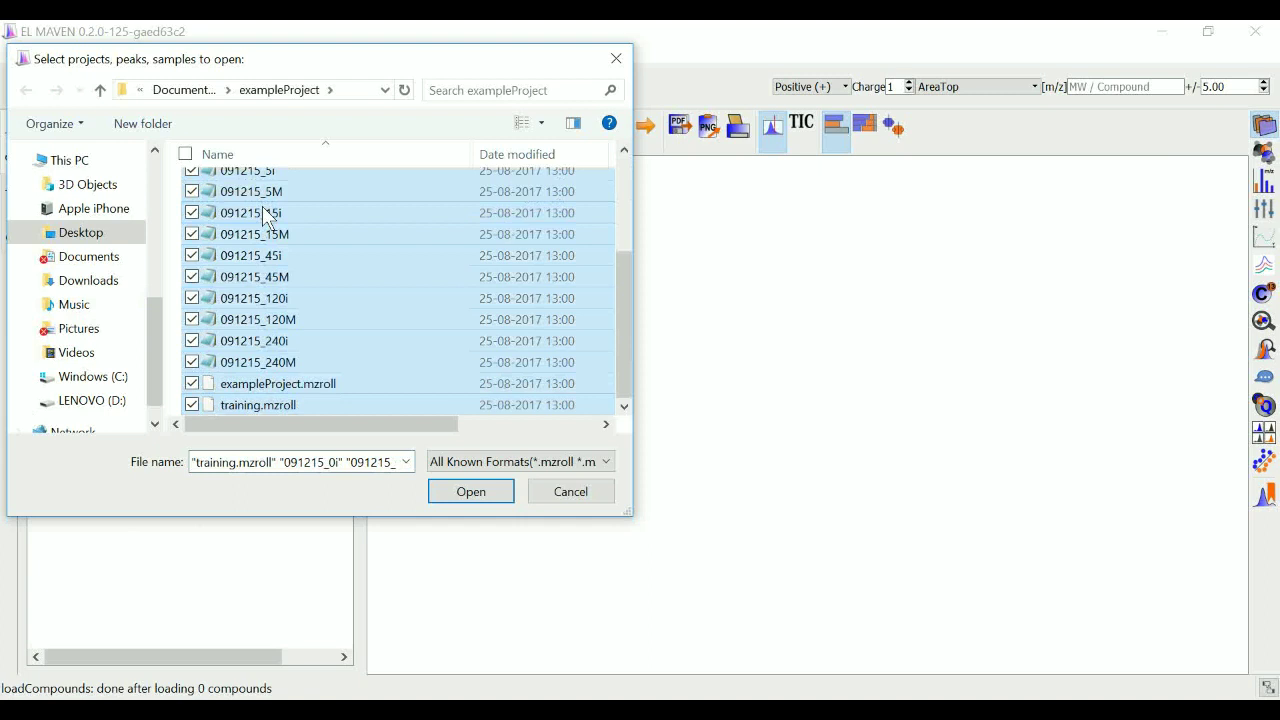
{"action": "key", "text": "shift+Up"}
{"action": "key", "text": "shift+Up"}
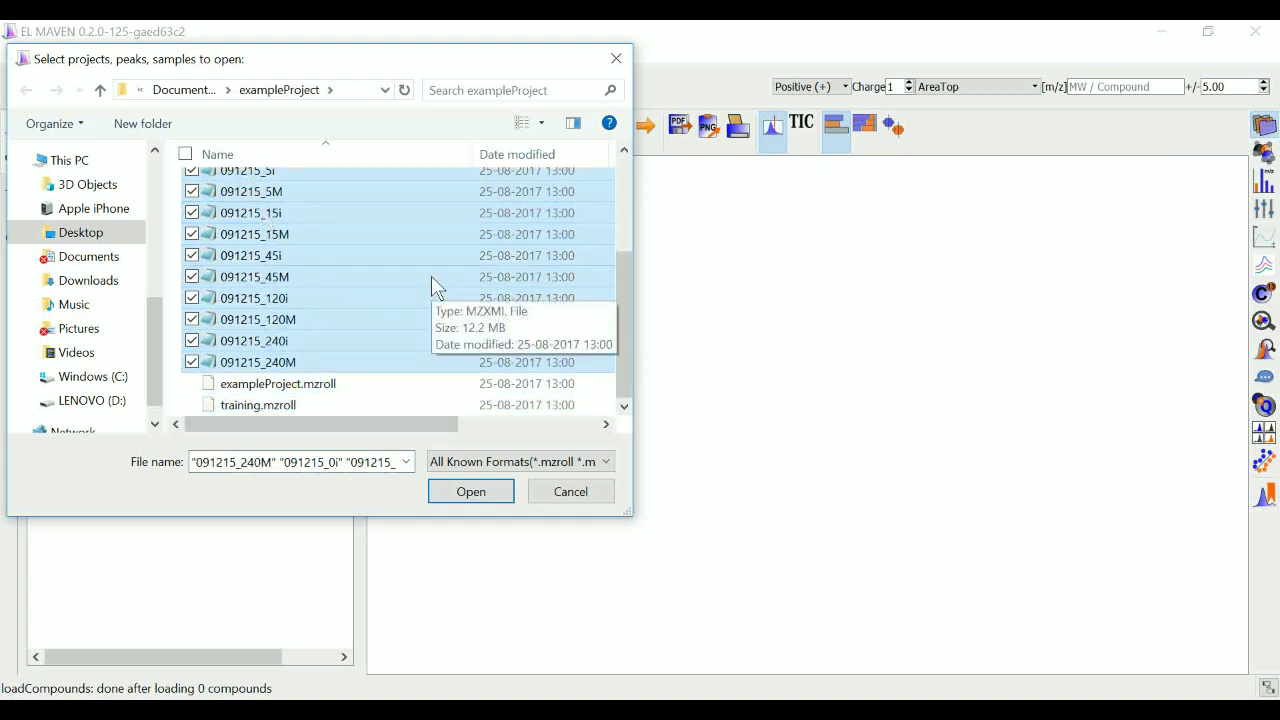
{"action": "left_click", "coordinate": [470, 492]}
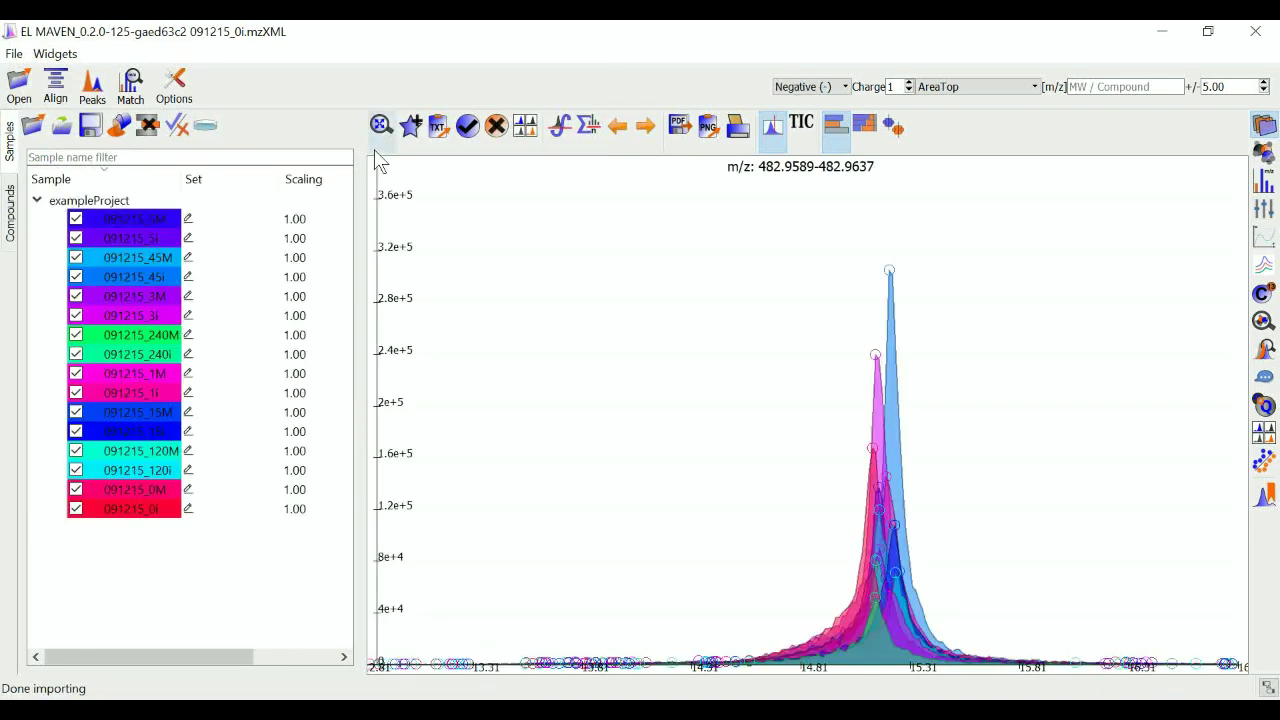
- Switch between the Samples and Compounds panels, ending on the KNOWNS compound list
{"action": "mouse_move", "coordinate": [174, 522]}
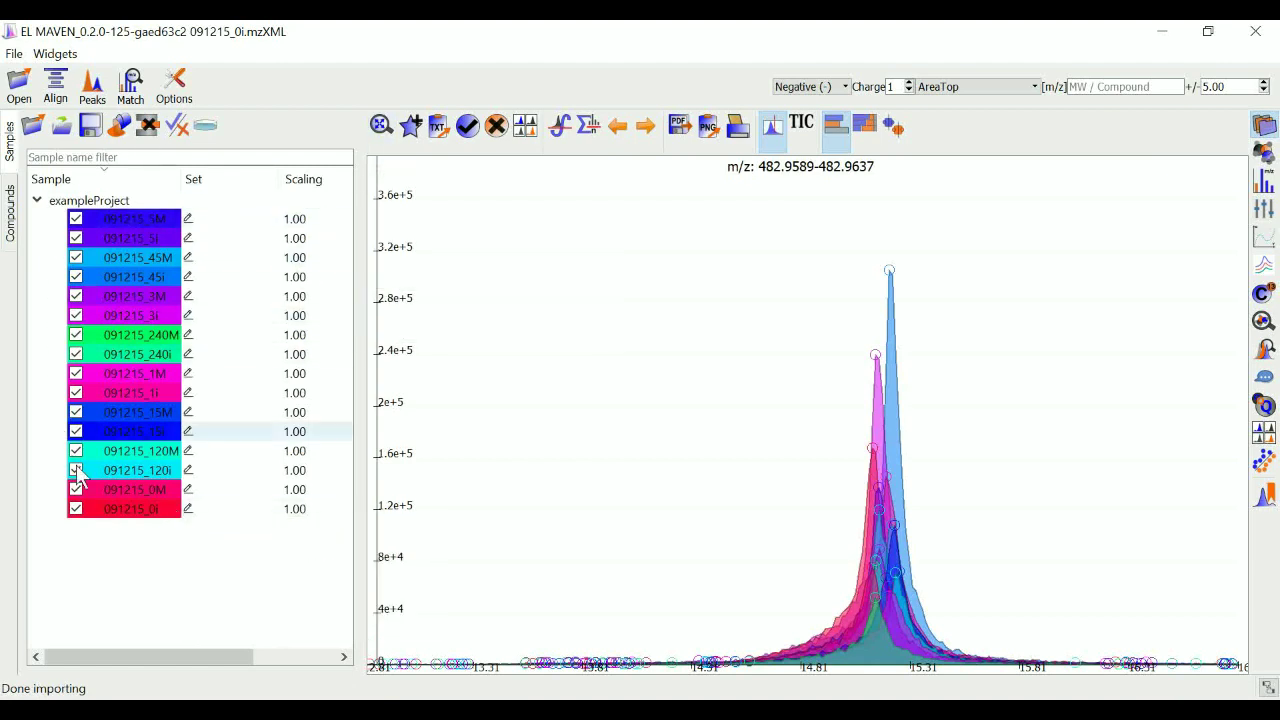
{"action": "mouse_move", "coordinate": [225, 352]}
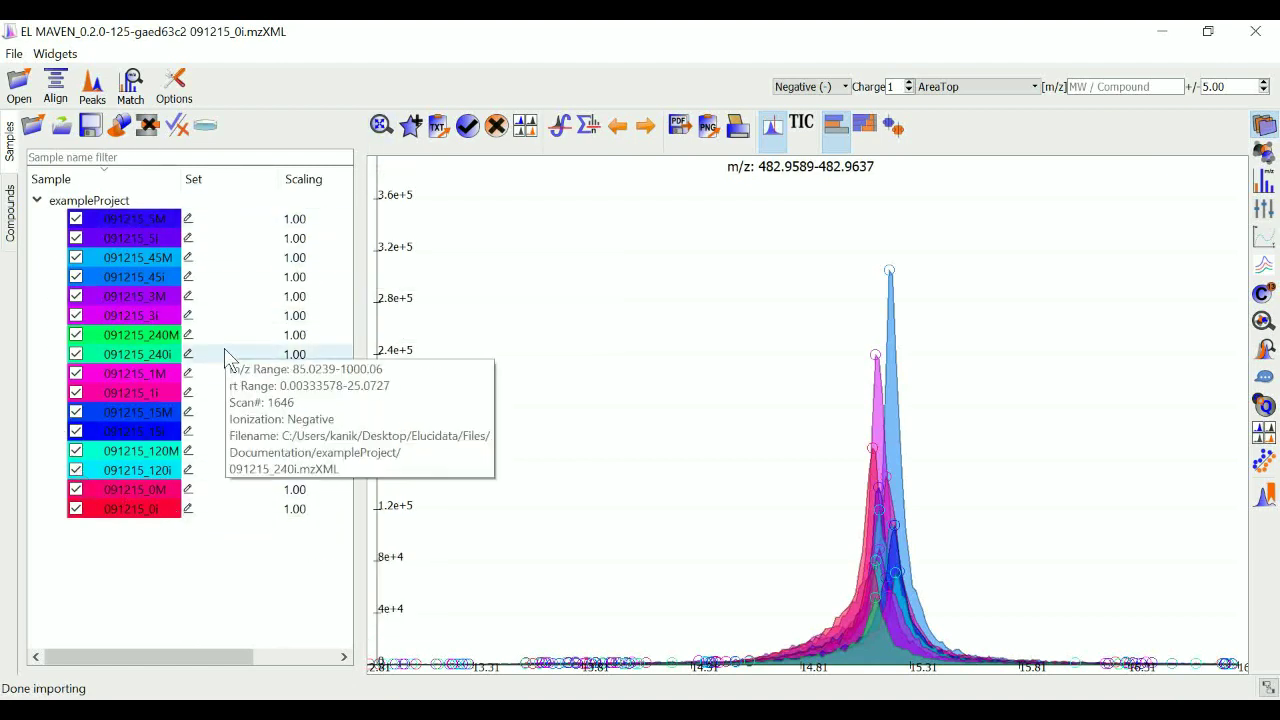
{"action": "left_click", "coordinate": [1266, 128]}
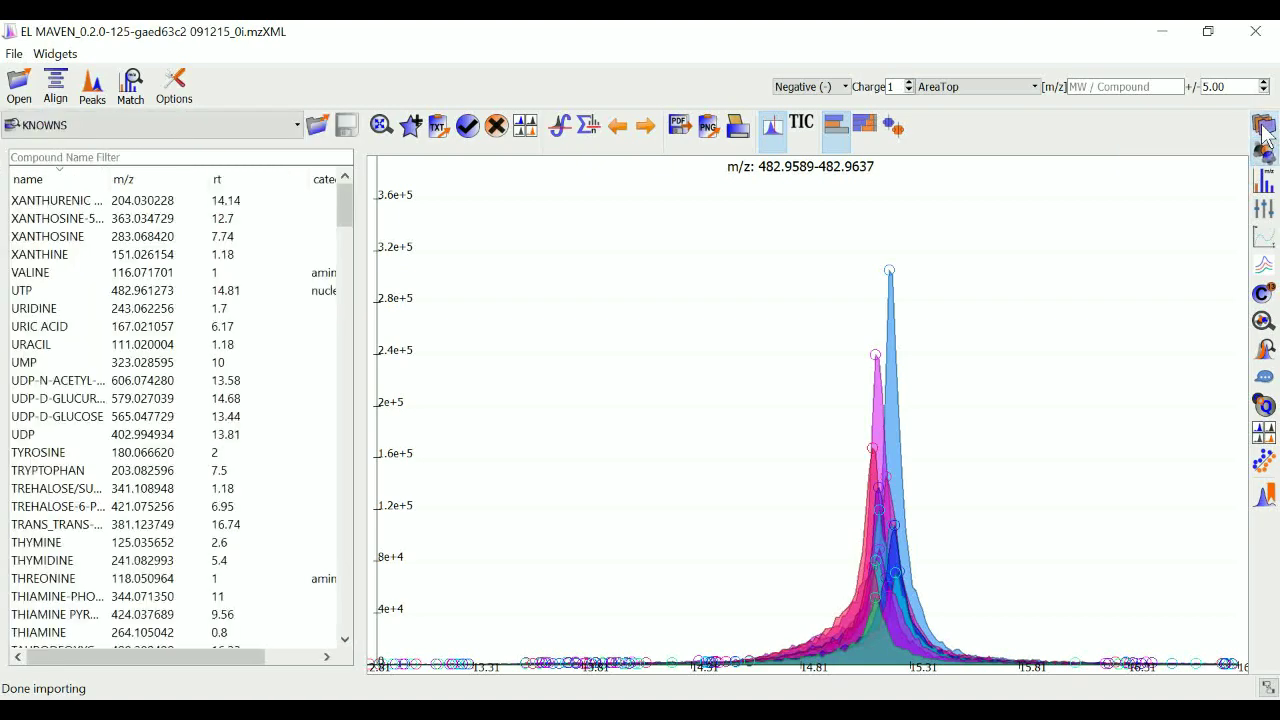
{"action": "left_click", "coordinate": [1266, 128]}
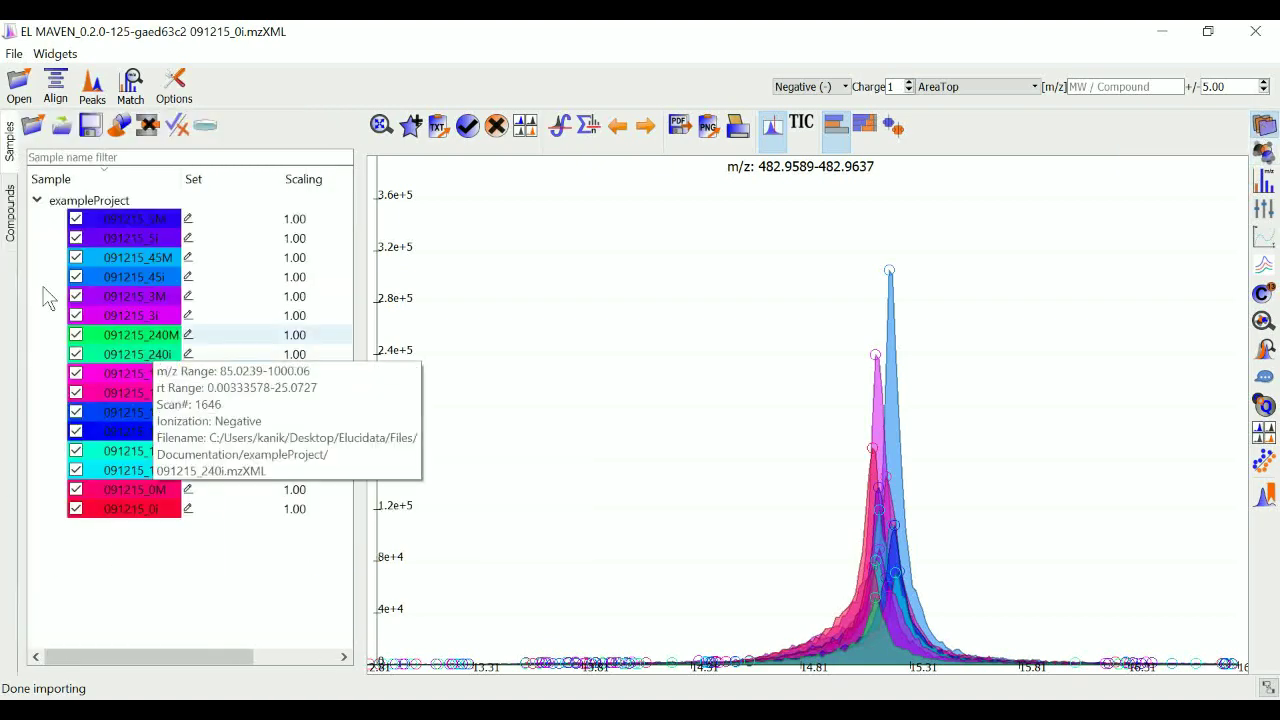
{"action": "left_click", "coordinate": [14, 205]}
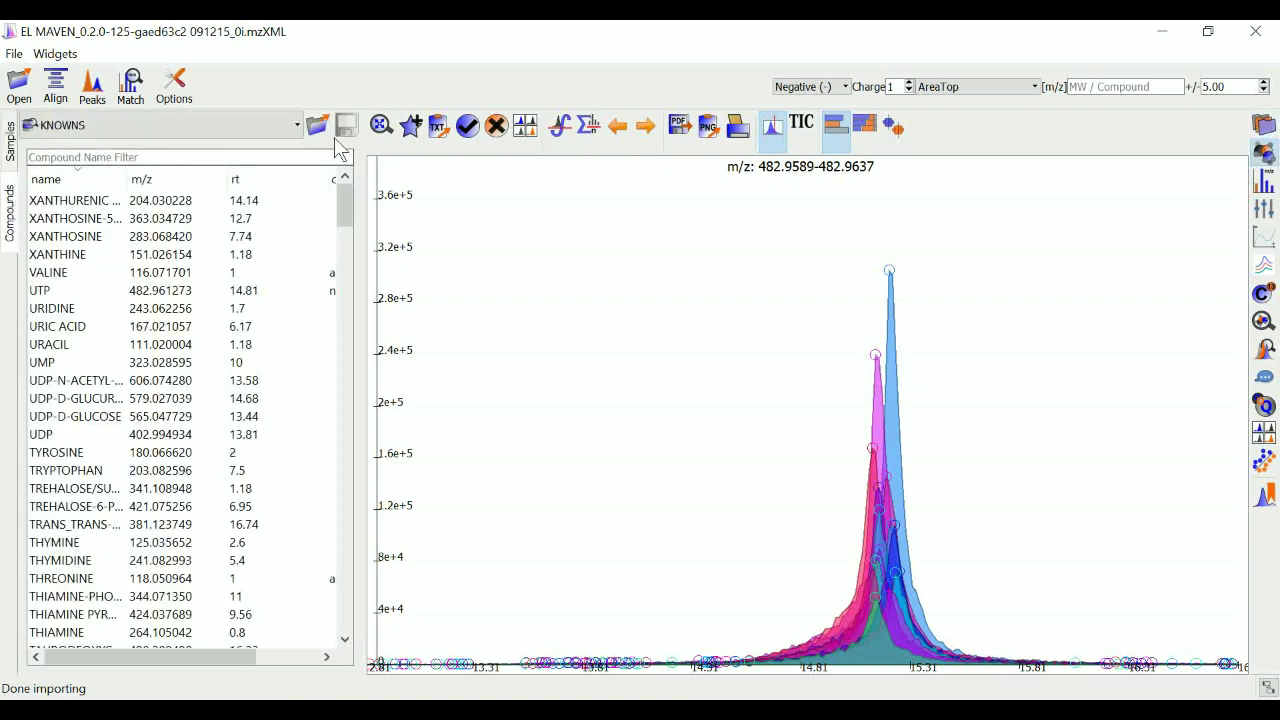
- Keep KNOWNS as the compound database, cancelling the Load Database dialog
{"action": "left_click", "coordinate": [299, 127]}
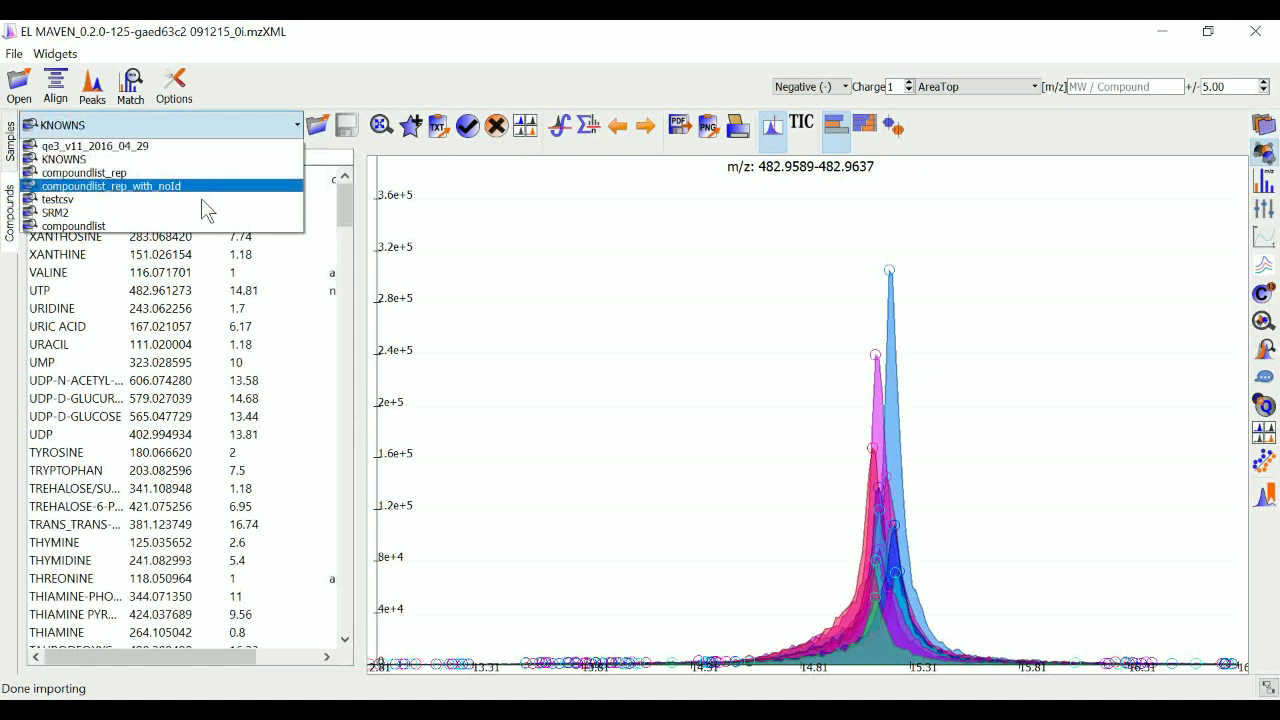
{"action": "left_click", "coordinate": [292, 131]}
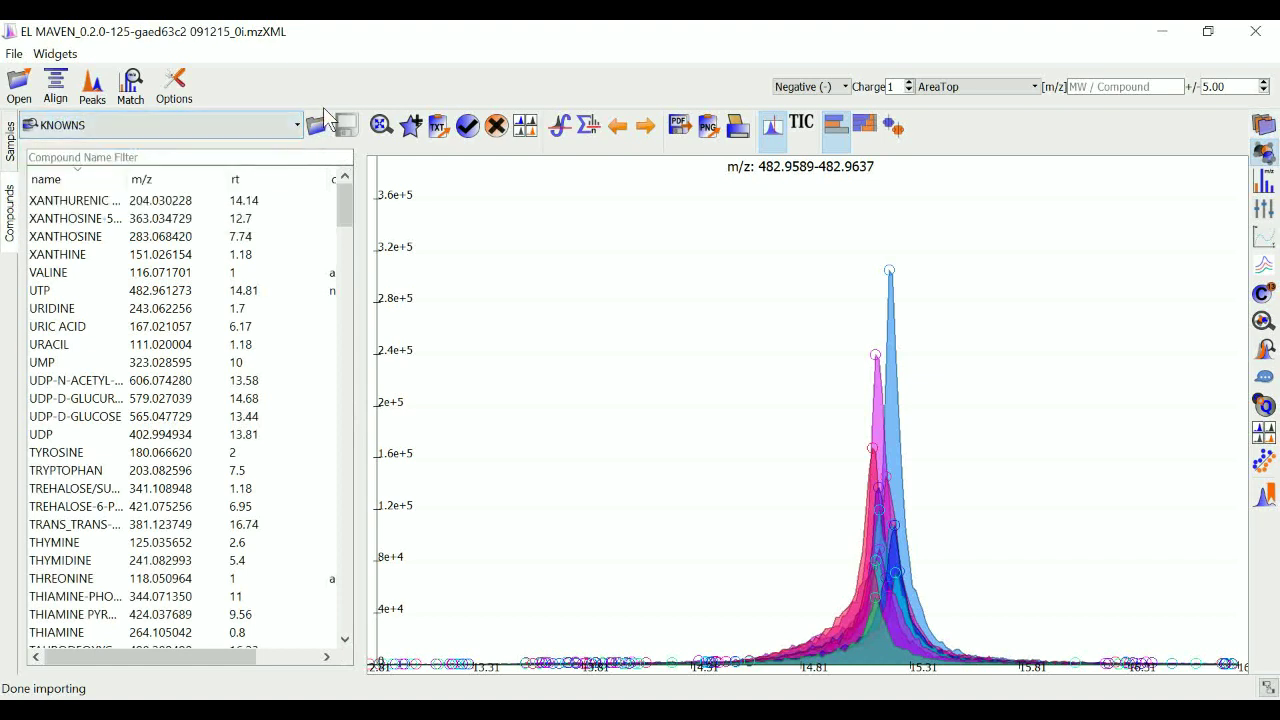
{"action": "left_click", "coordinate": [318, 130]}
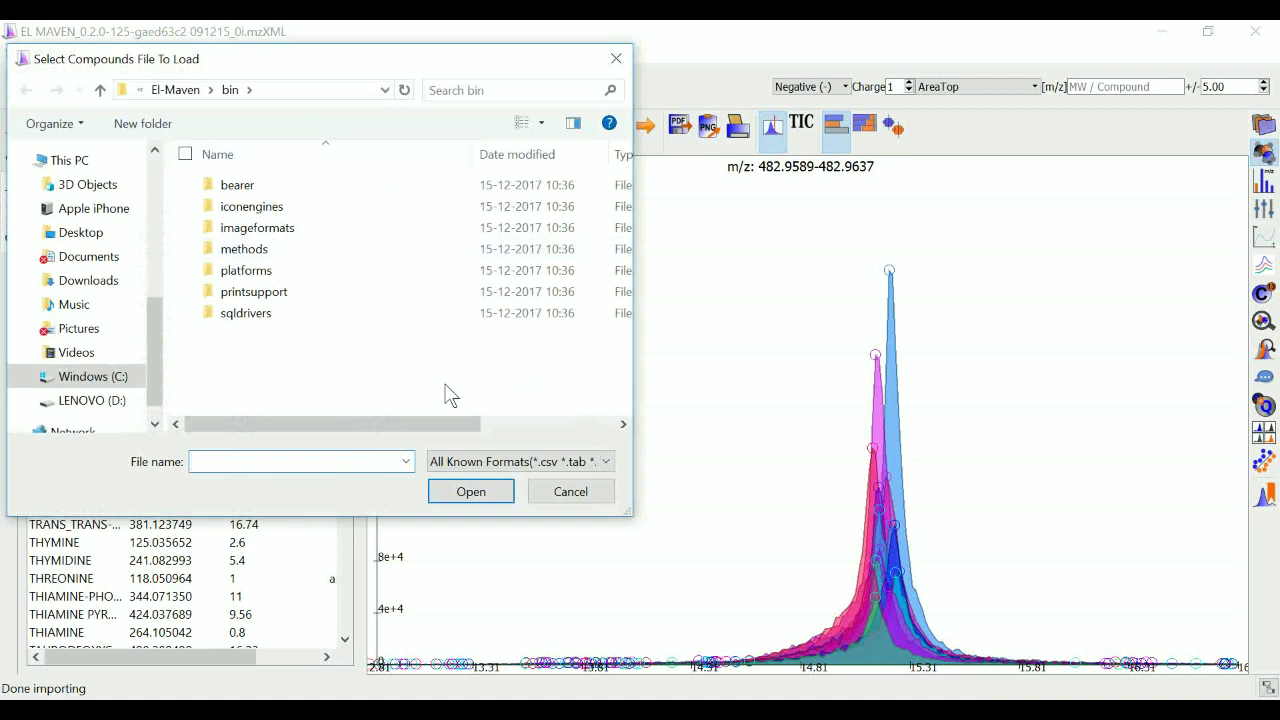
{"action": "left_click", "coordinate": [562, 492]}
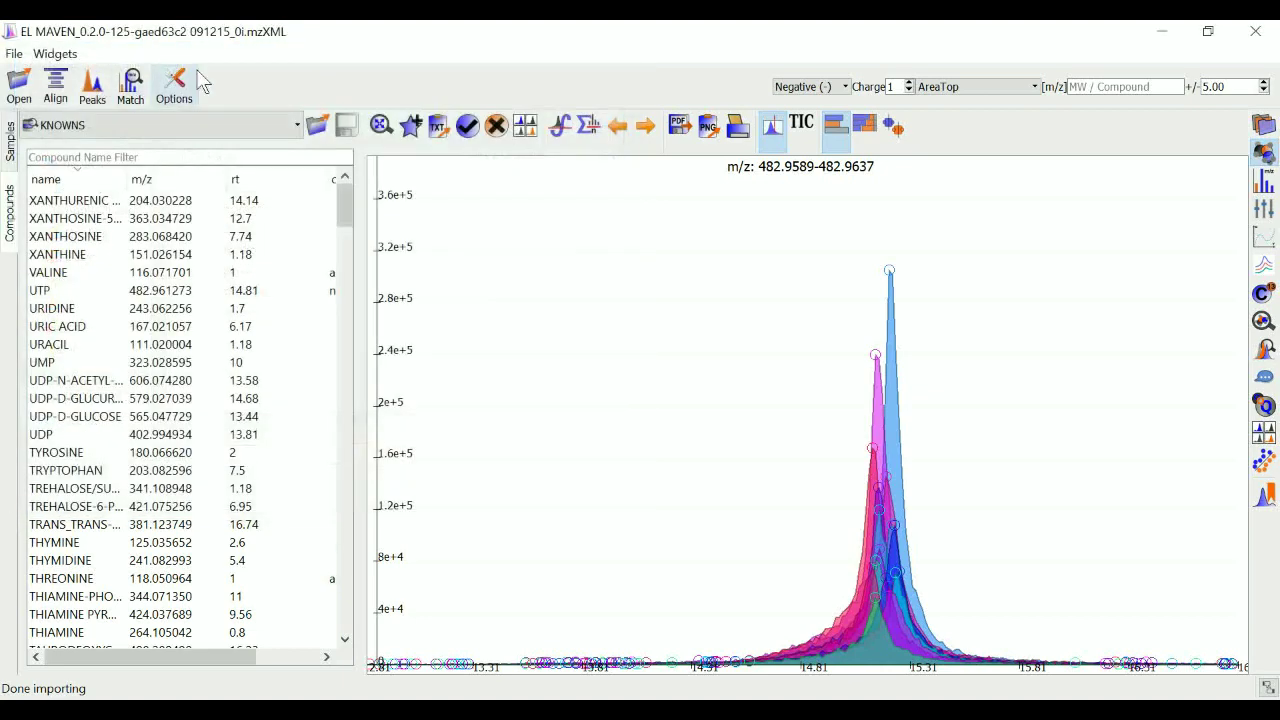
{"action": "left_click", "coordinate": [250, 125]}
{"action": "left_click", "coordinate": [190, 165]}
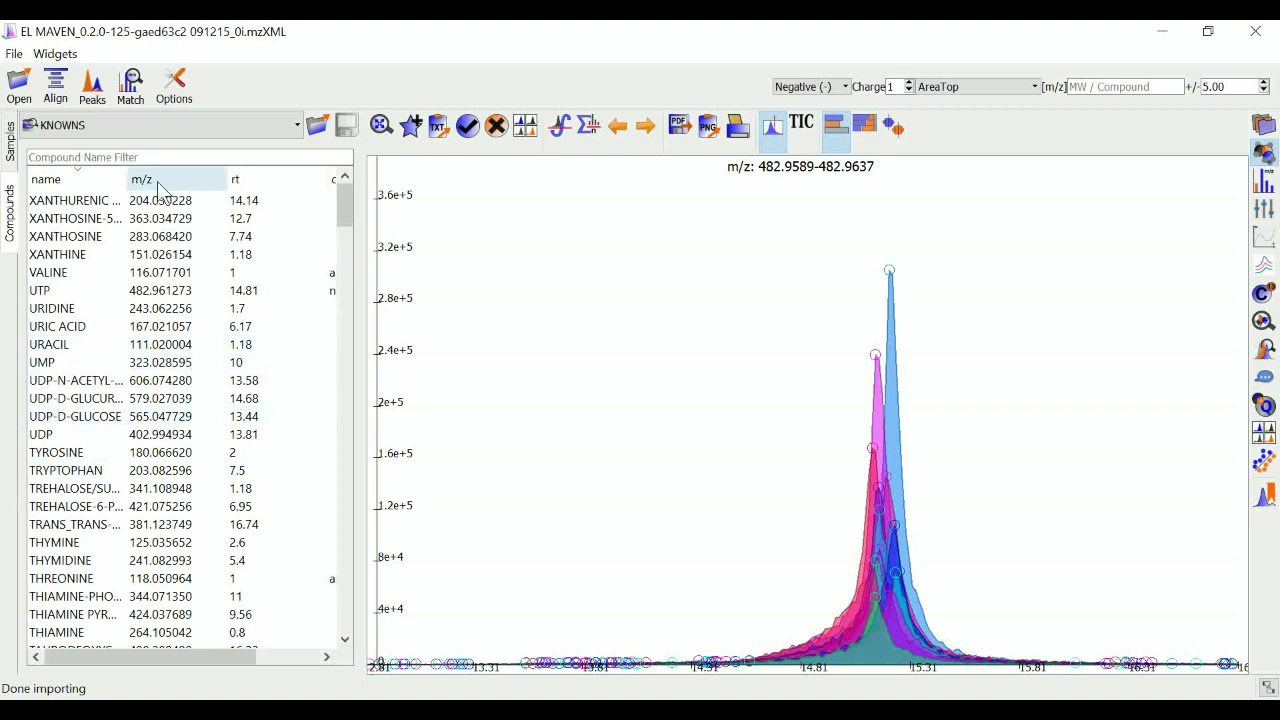
- Align the samples using the Poly Fit alignment algorithm
{"action": "left_click", "coordinate": [57, 104]}
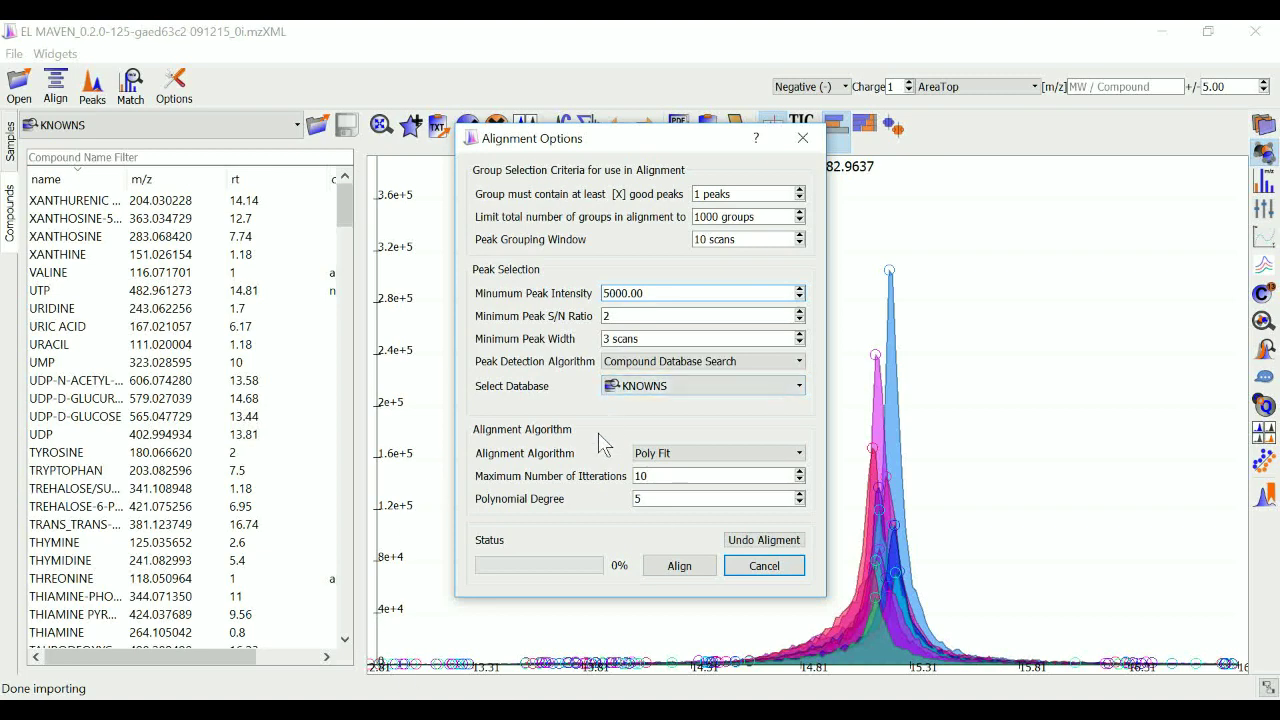
{"action": "left_click", "coordinate": [697, 456]}
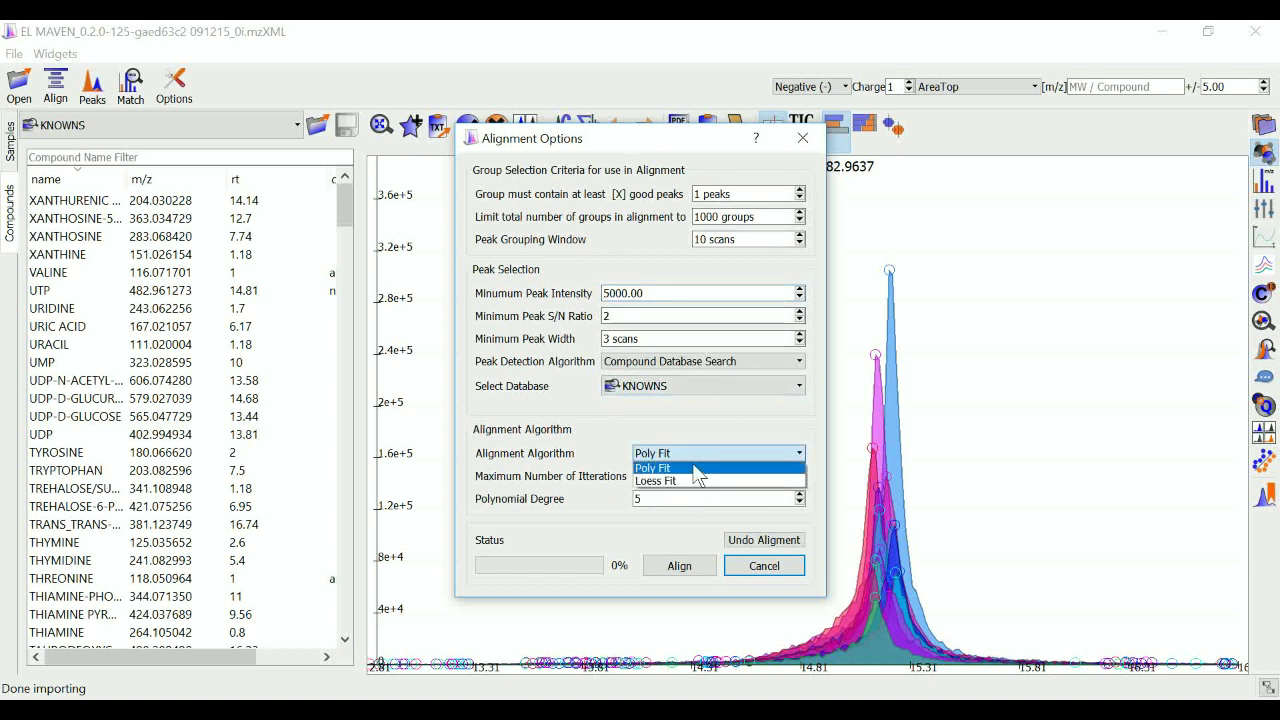
{"action": "left_click", "coordinate": [695, 466]}
{"action": "left_click", "coordinate": [680, 578]}
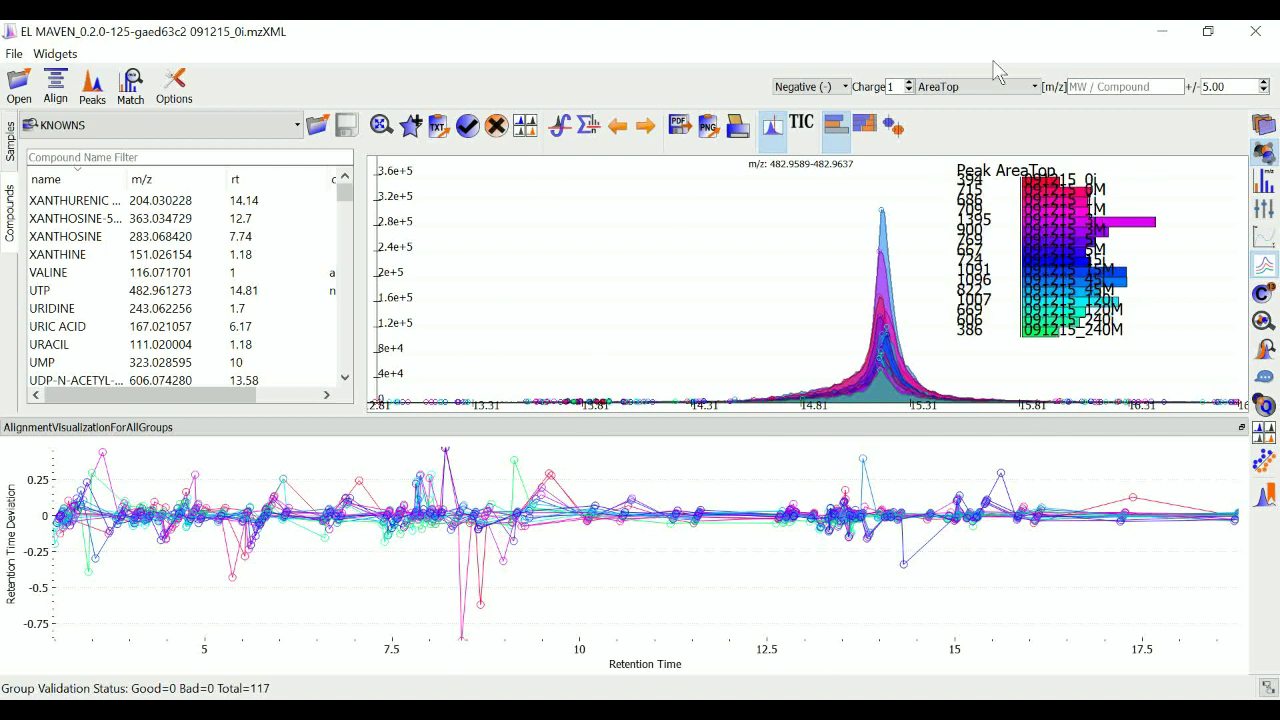
- Close the Alignment Visualization deviation plot after alignment finishes
{"action": "left_click", "coordinate": [1264, 266]}
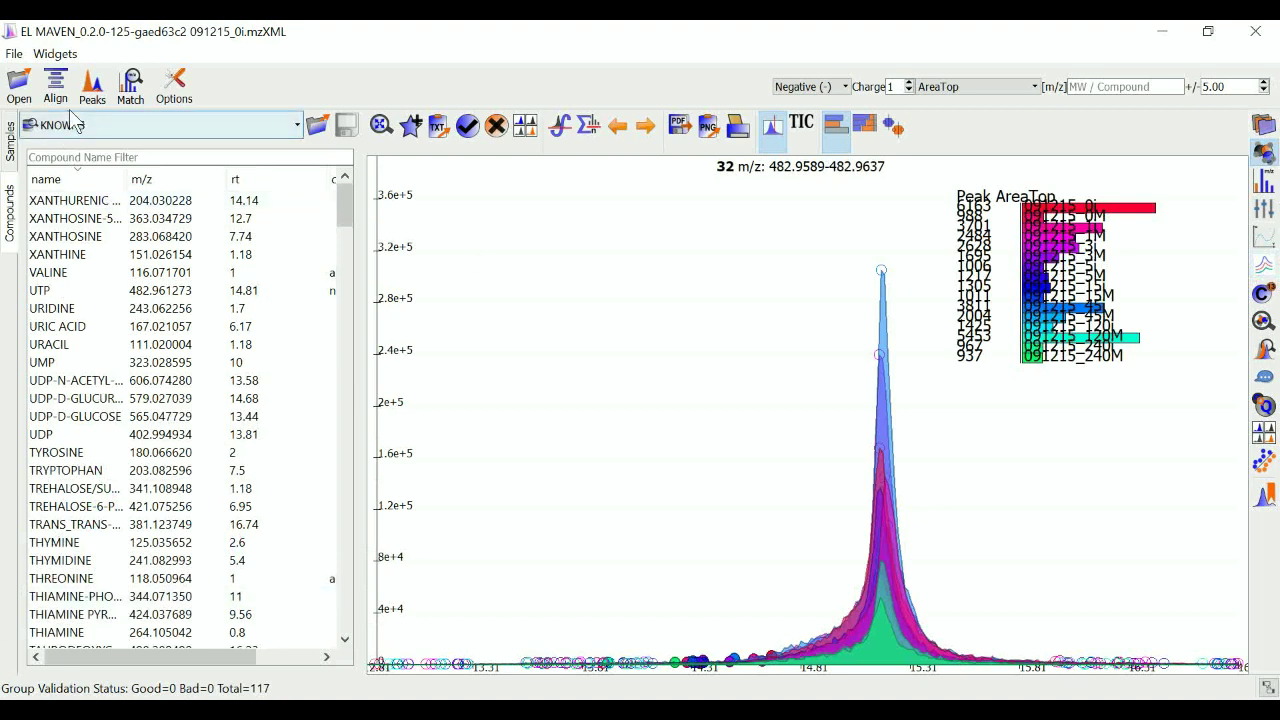
- Open Peak Detection and choose Compound Database Search on KNOWNS over automated feature detection
{"action": "left_click", "coordinate": [92, 90]}
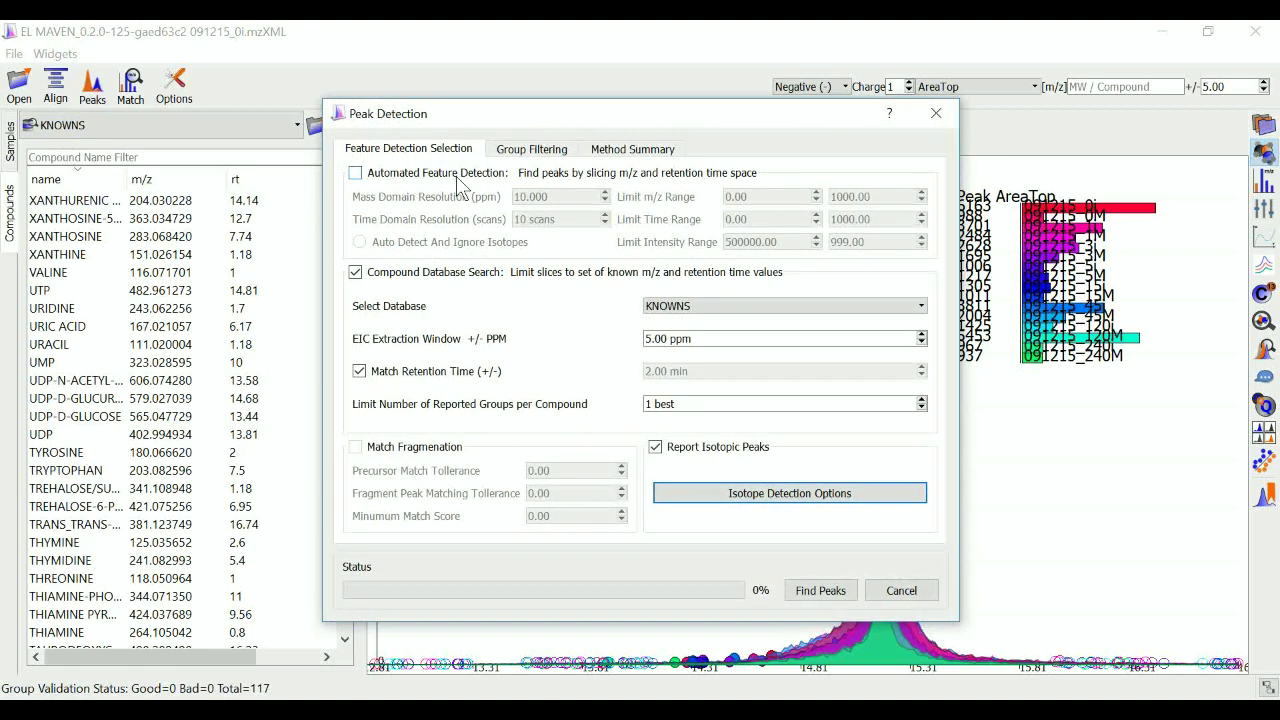
{"action": "left_click", "coordinate": [356, 174]}
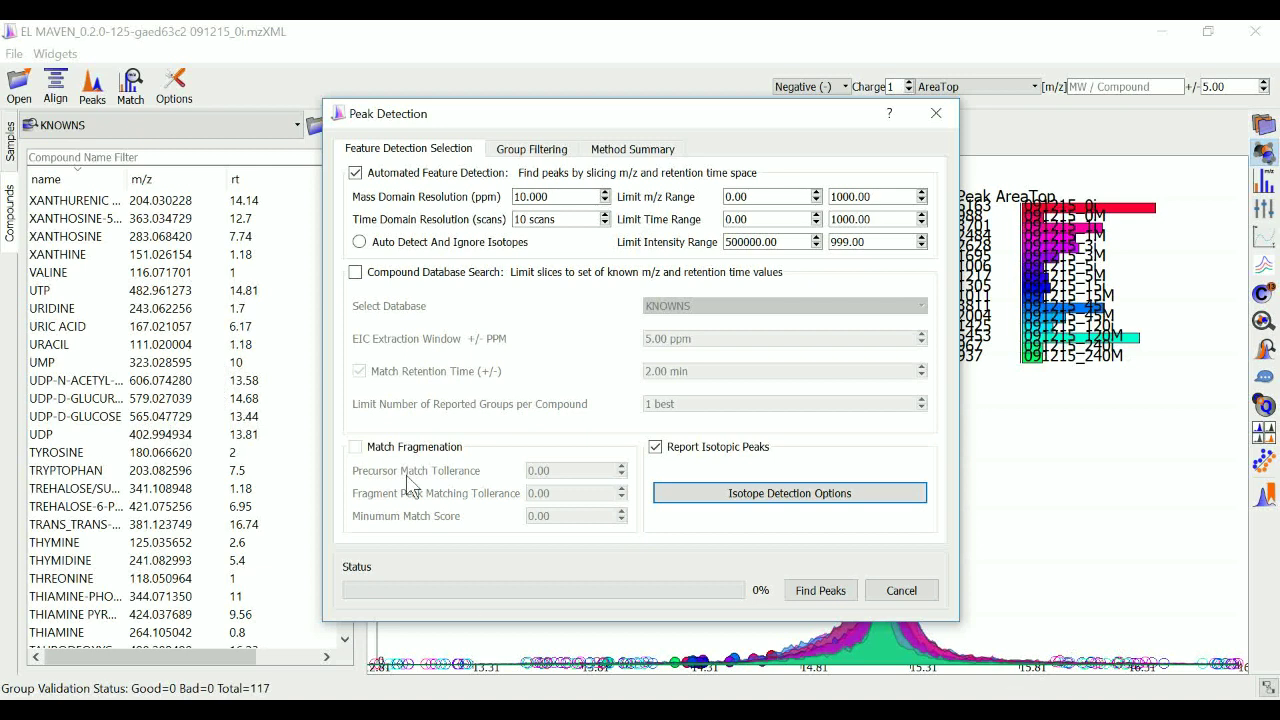
{"action": "left_click", "coordinate": [355, 273]}
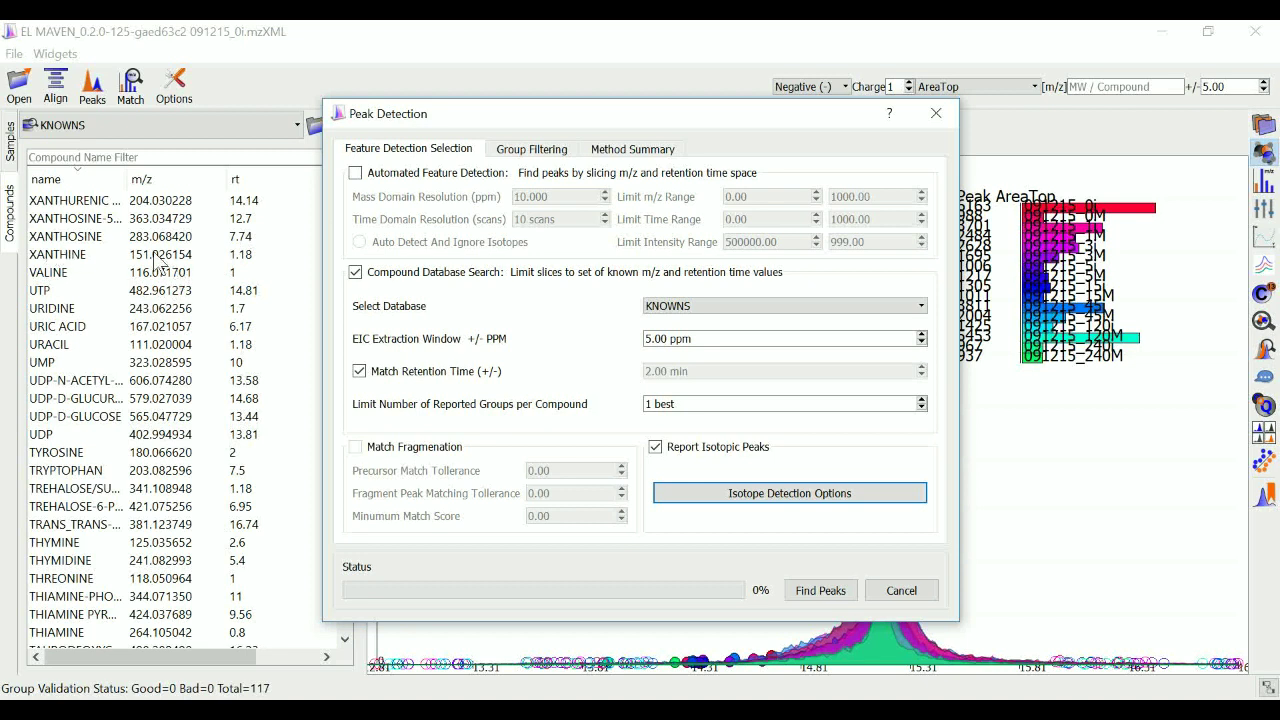
- Review the Isotope Detection options in global settings and close them
{"action": "left_click", "coordinate": [700, 500]}
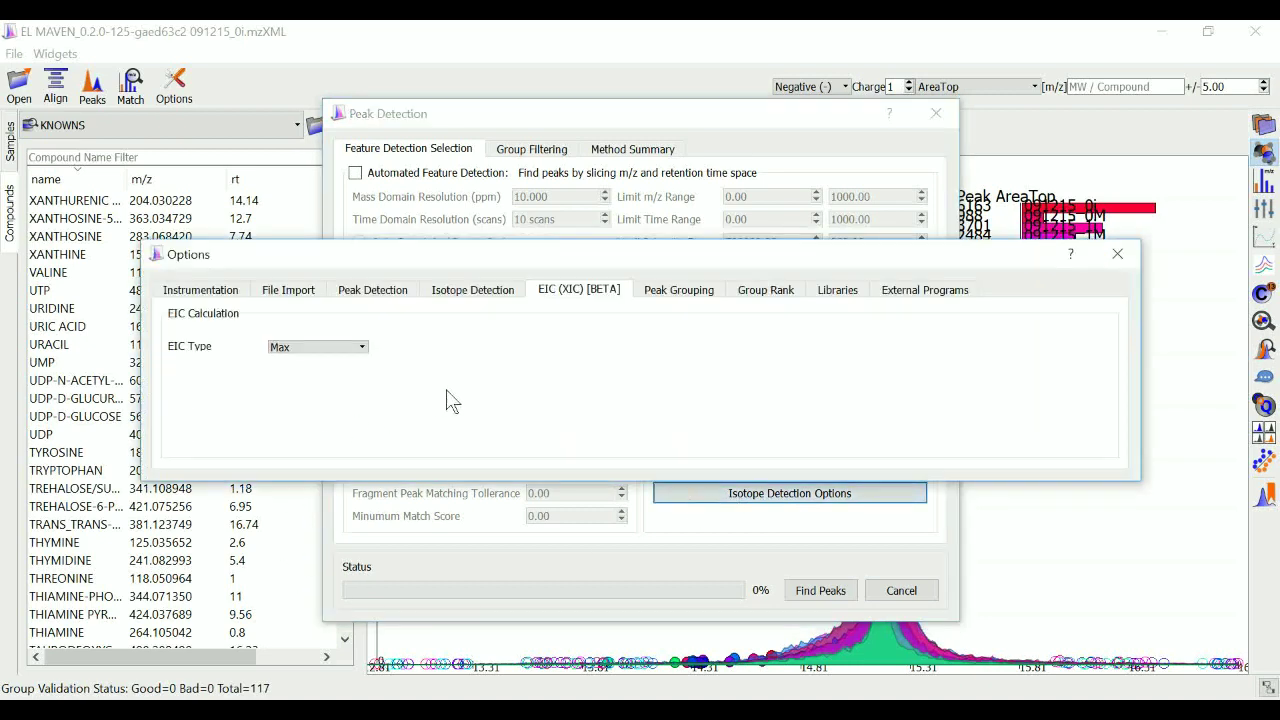
{"action": "left_click", "coordinate": [466, 300]}
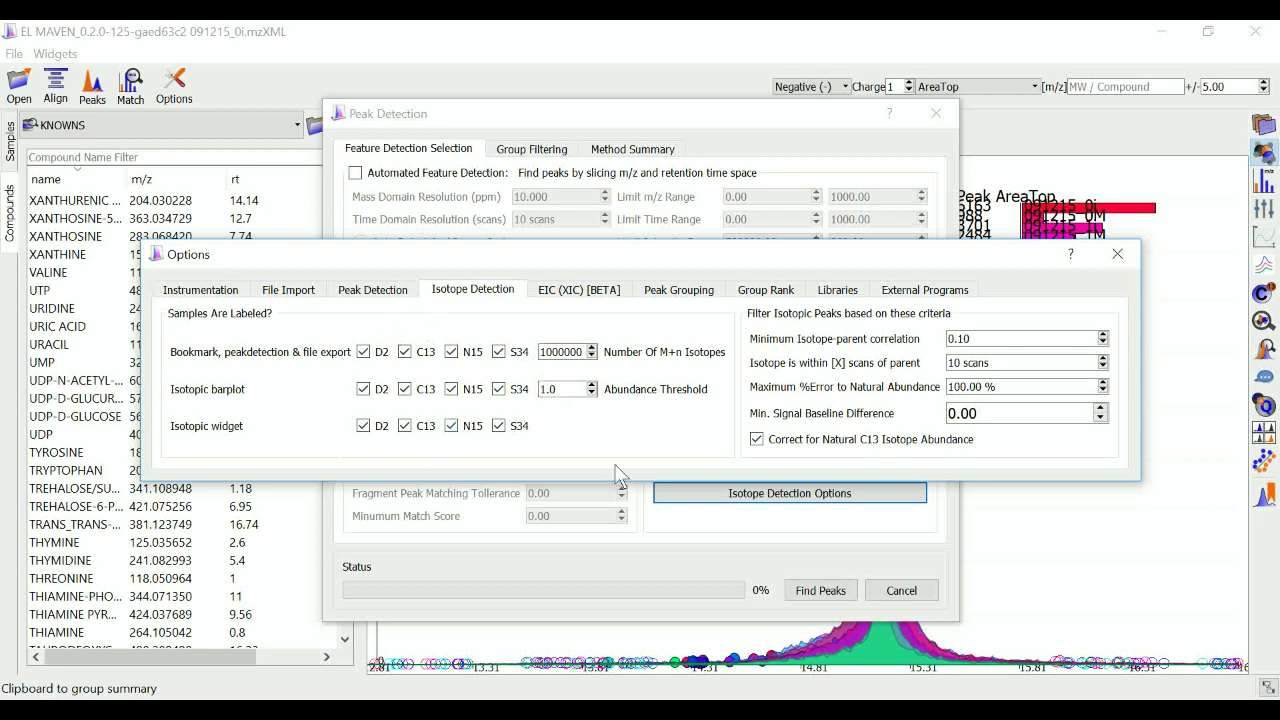
{"action": "left_click", "coordinate": [1118, 253]}
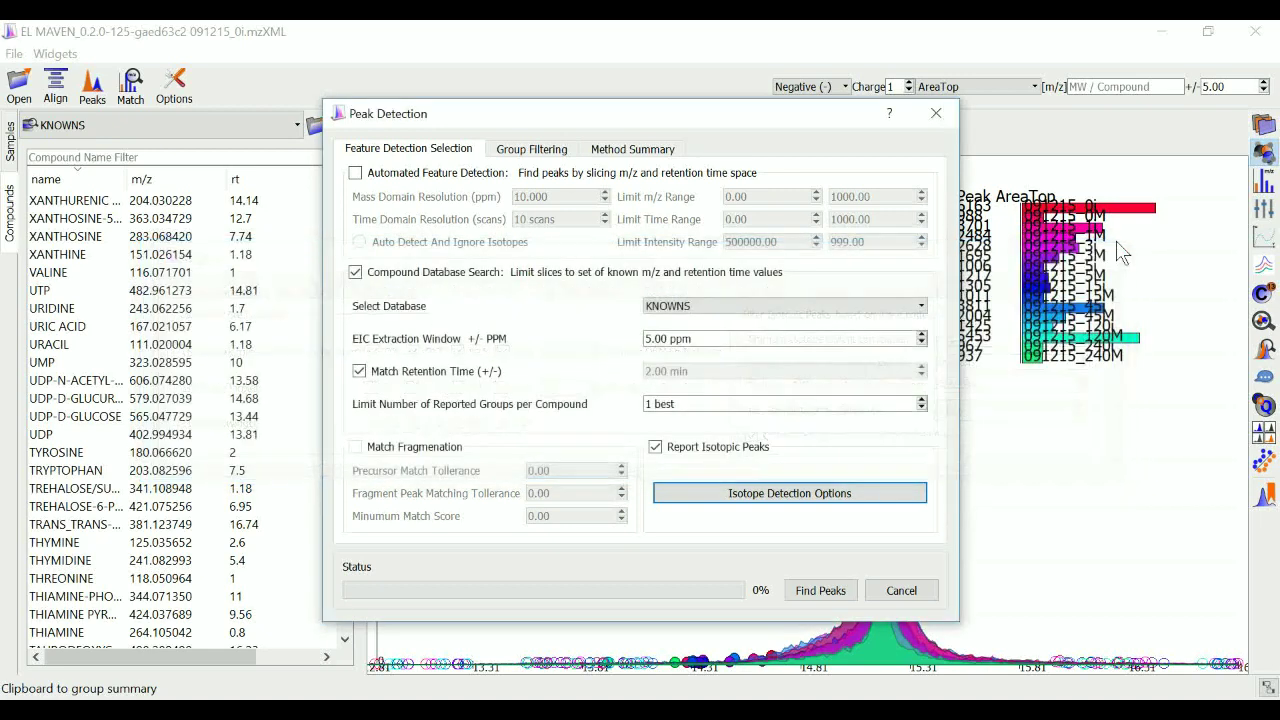
- Turn off Report Isotopic Peaks and run peak detection against KNOWNS
{"action": "left_click", "coordinate": [660, 450]}
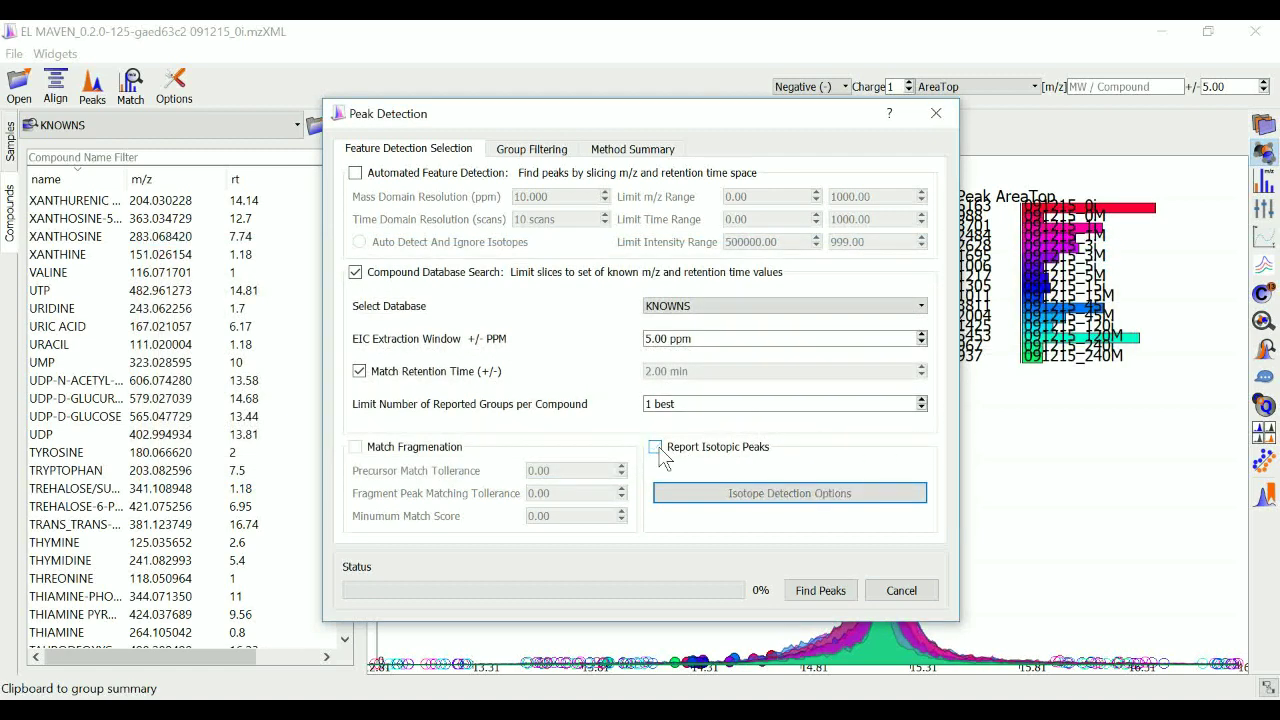
{"action": "left_click", "coordinate": [657, 448]}
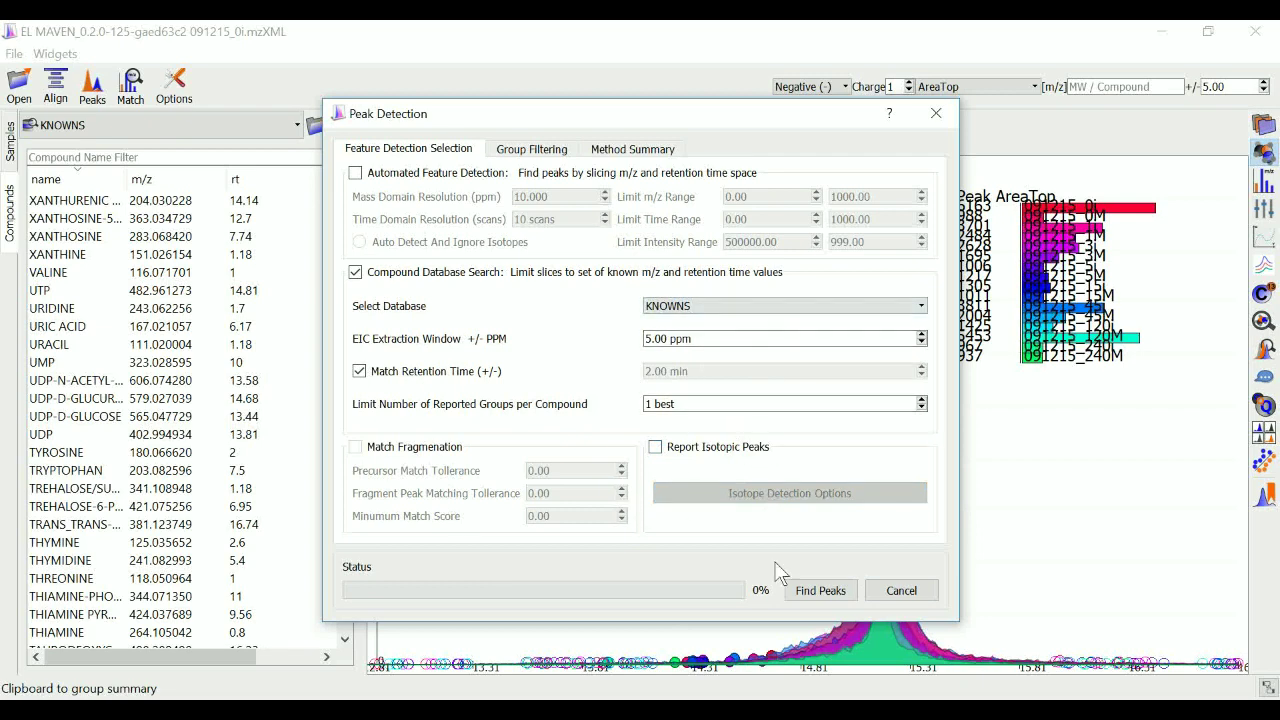
{"action": "left_click", "coordinate": [837, 590]}
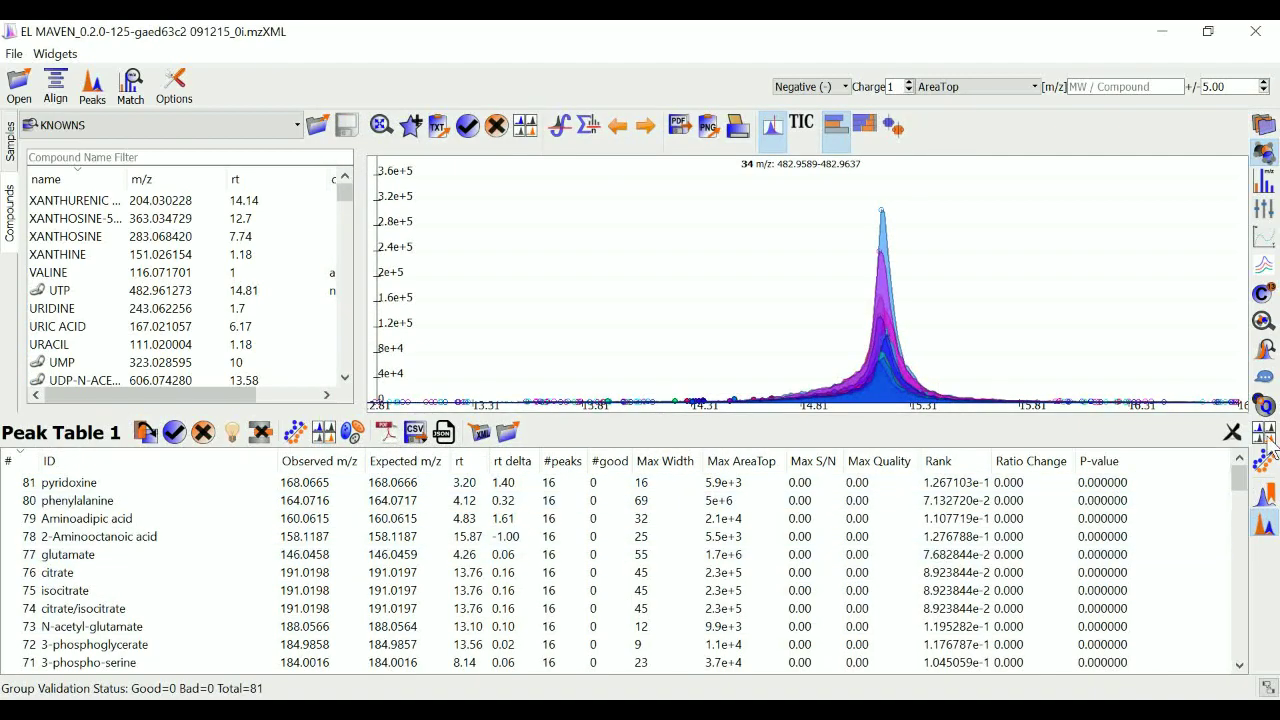
- Select the pyridoxine group in Peak Table 1 and mark it bad
{"action": "left_click_drag", "start_coordinate": [1240, 490], "coordinate": [1253, 445]}
{"action": "left_click", "coordinate": [72, 498]}
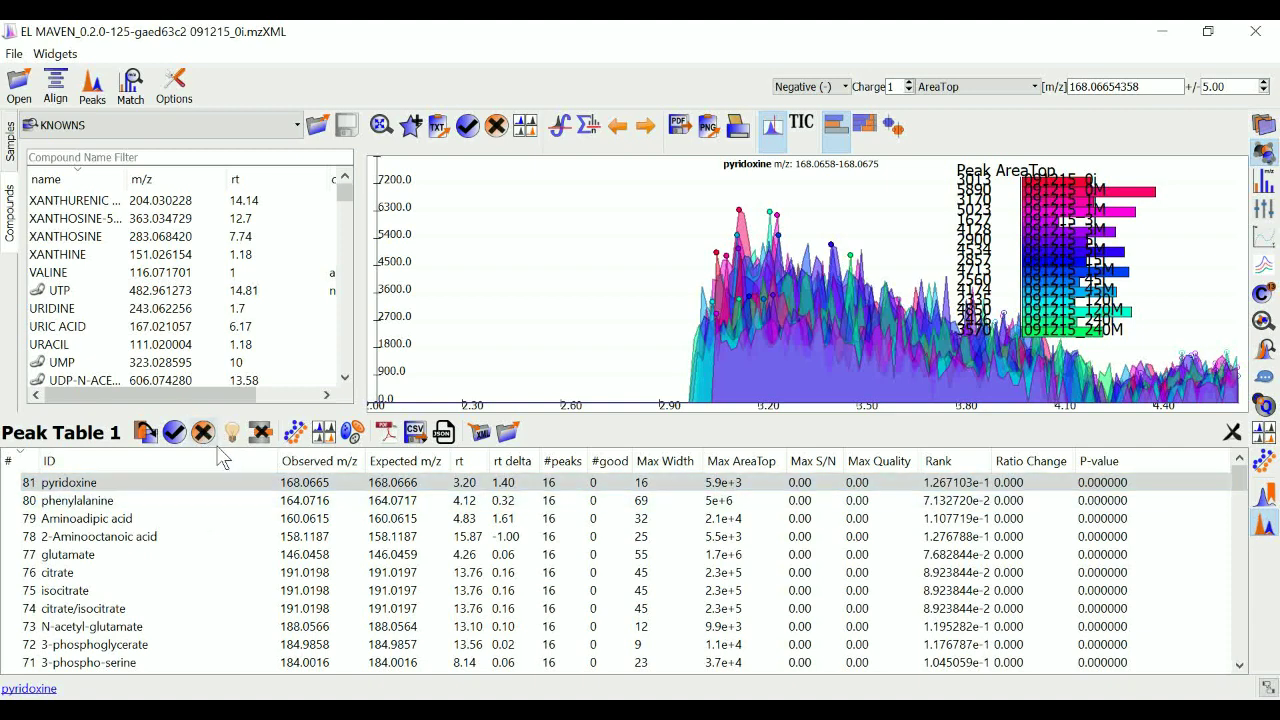
{"action": "key", "text": "b"}
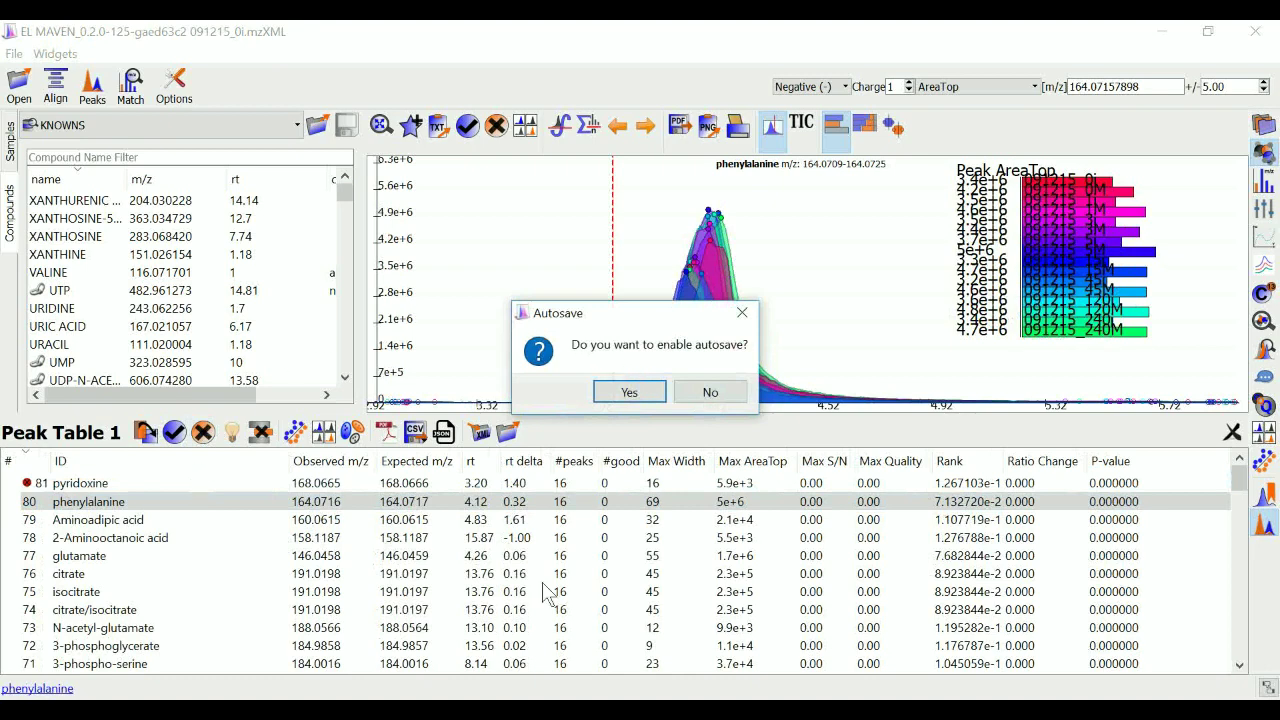
- Accept autosave and name the project file demo
{"action": "left_click", "coordinate": [627, 393]}
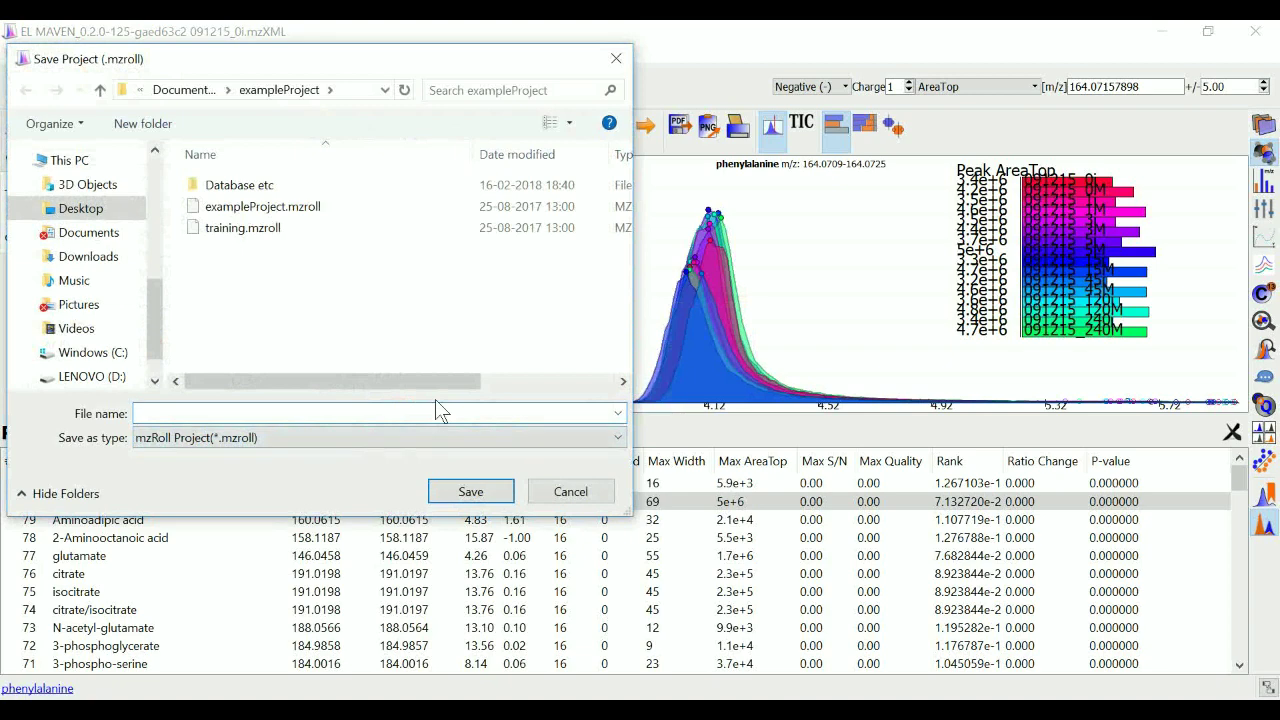
{"action": "type", "text": "demo"}
- Save the project as demo and mark the phenylalanine group good
{"action": "left_click", "coordinate": [468, 494]}
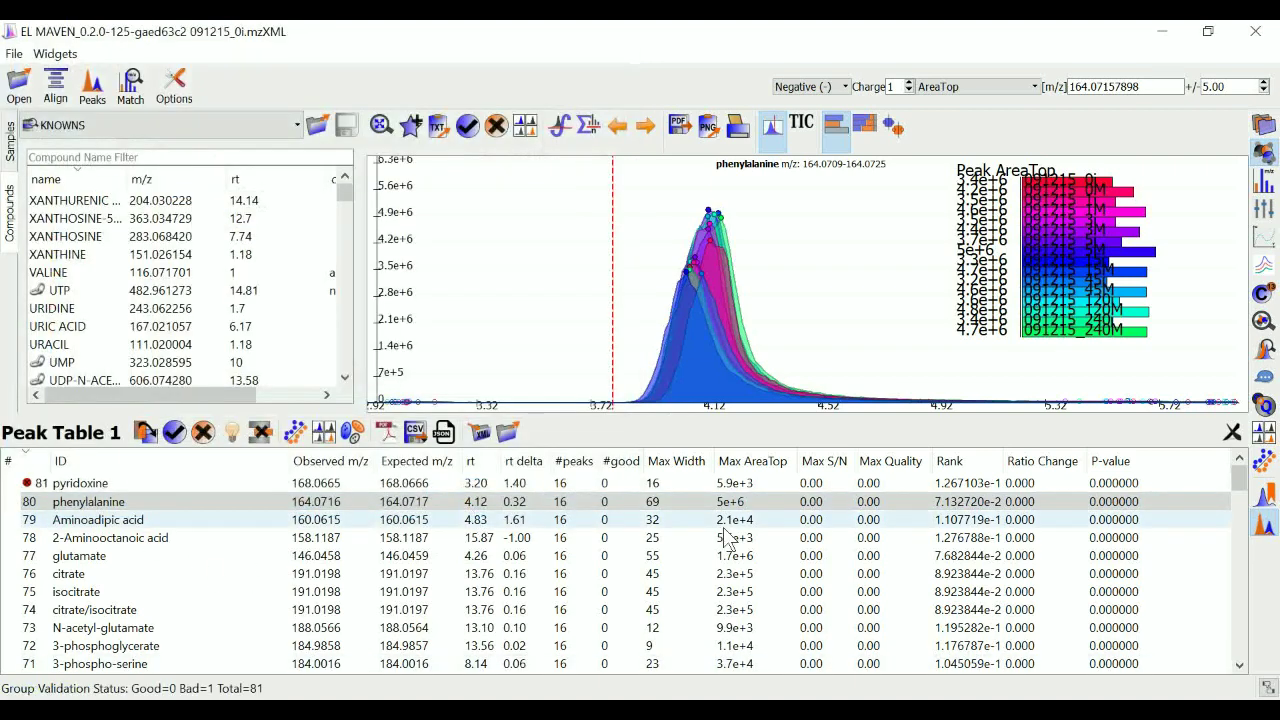
{"action": "left_click", "coordinate": [100, 503]}
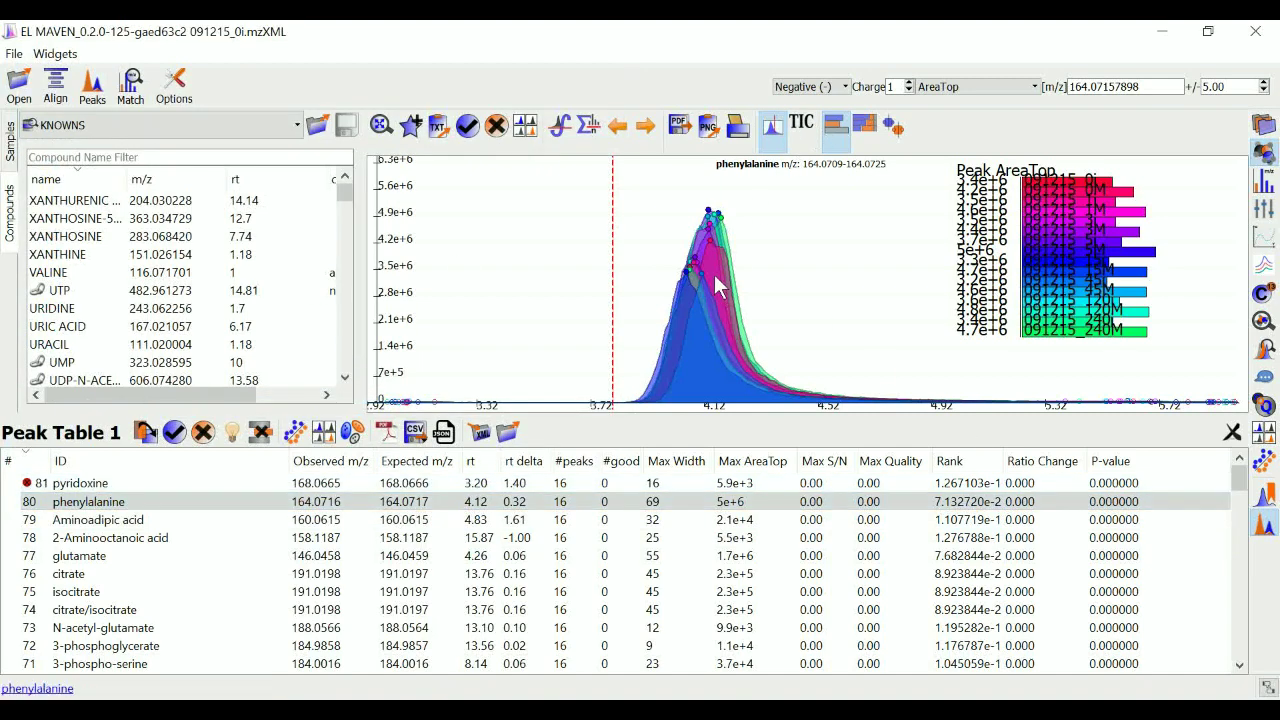
{"action": "left_click", "coordinate": [172, 438]}
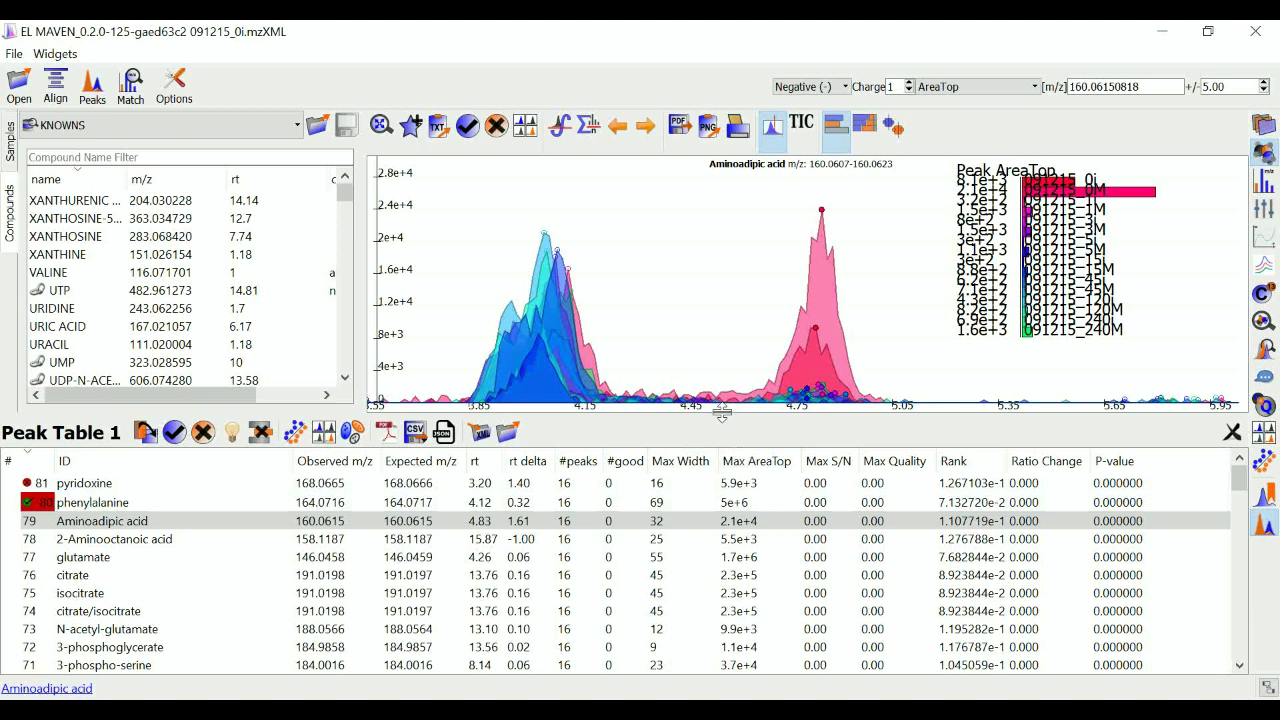
- Enlarge the chromatogram area and mark glutamate and isocitrate as good groups
{"action": "left_click_drag", "start_coordinate": [722, 412], "coordinate": [726, 521]}
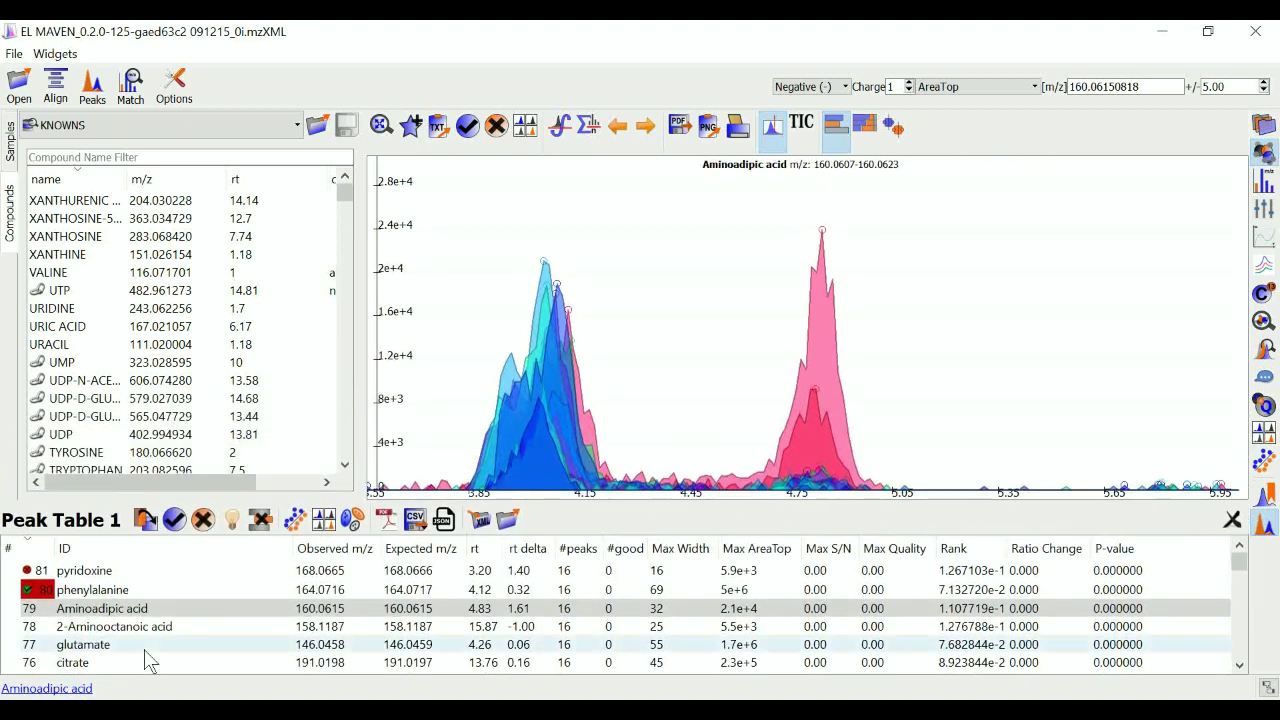
{"action": "left_click", "coordinate": [105, 612]}
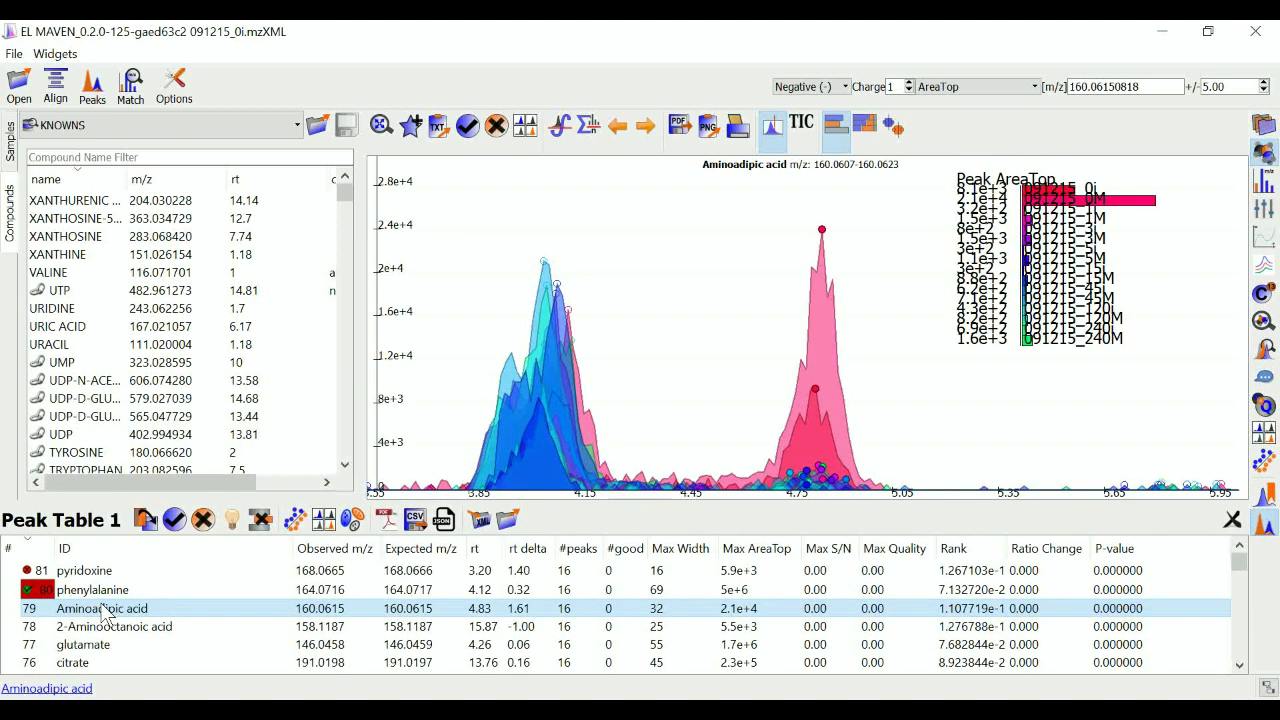
{"action": "key", "text": "Down"}
{"action": "key", "text": "Down"}
{"action": "key", "text": "Down"}
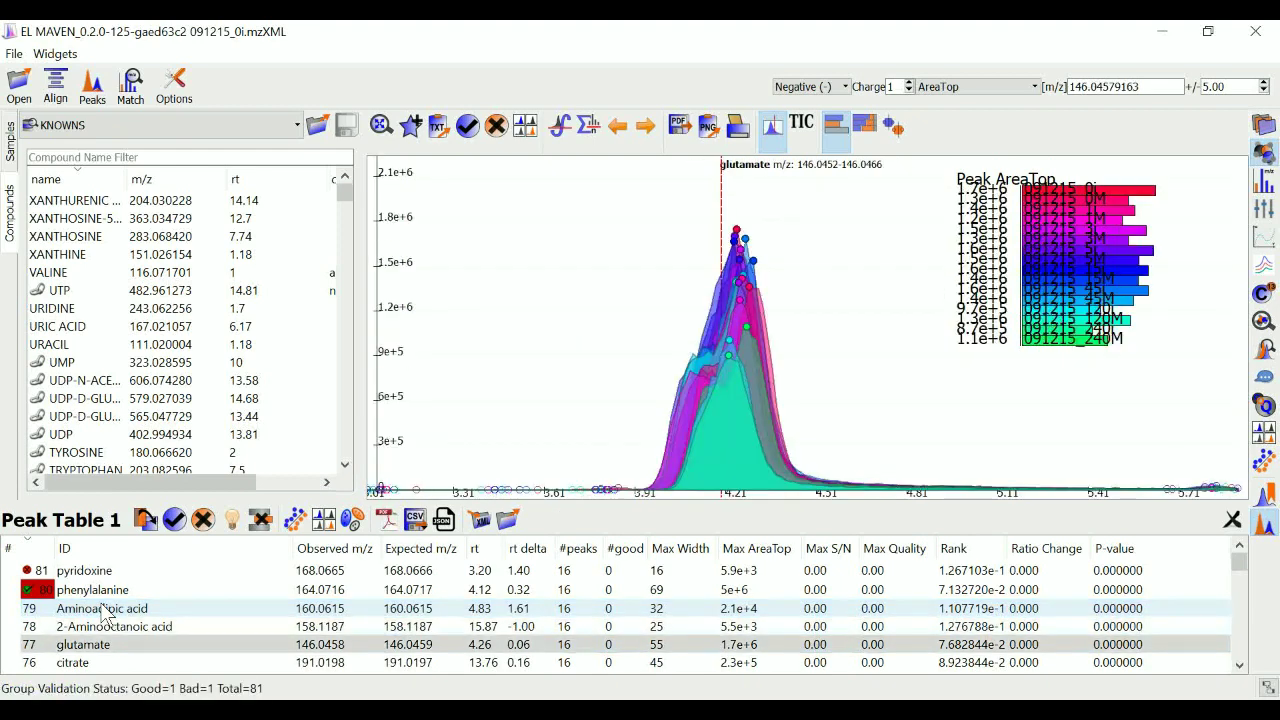
{"action": "key", "text": "Up"}
{"action": "key", "text": "g"}
{"action": "key", "text": "Down"}
{"action": "key", "text": "g"}
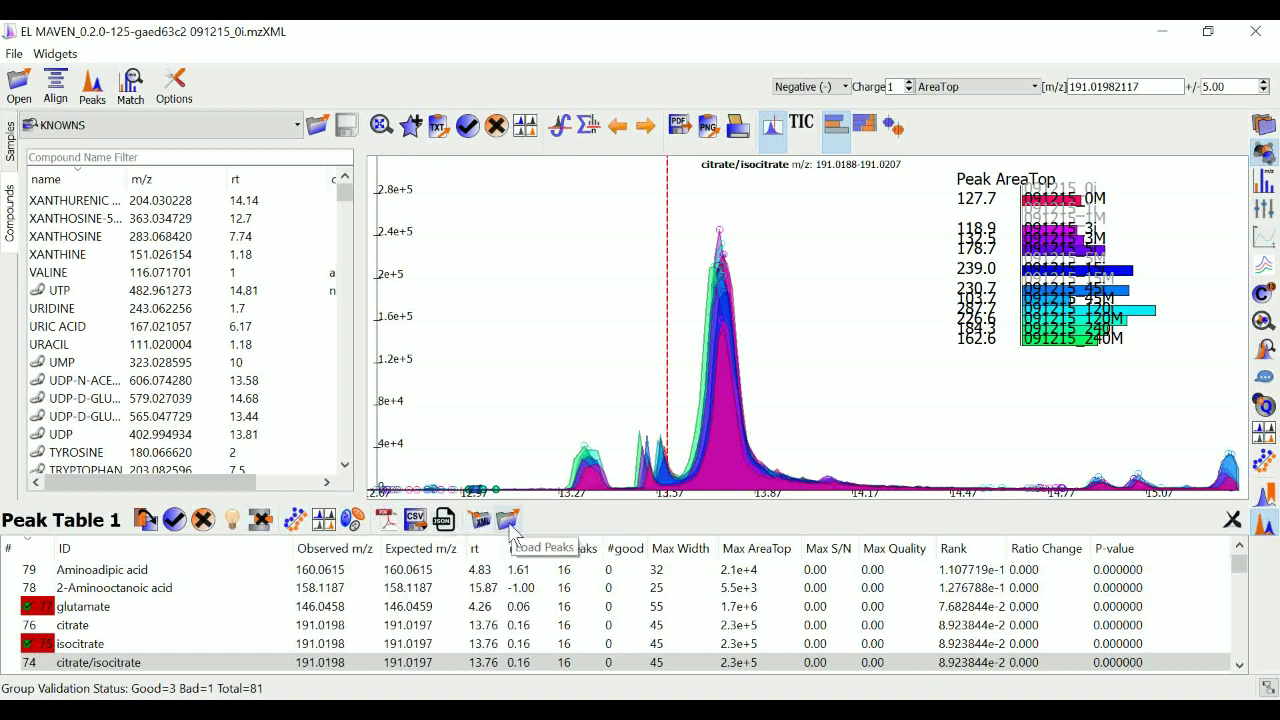
- Export all groups as Groups Summary Matrix comma-delimited CSV without set names, named curated
{"action": "left_click", "coordinate": [415, 521]}
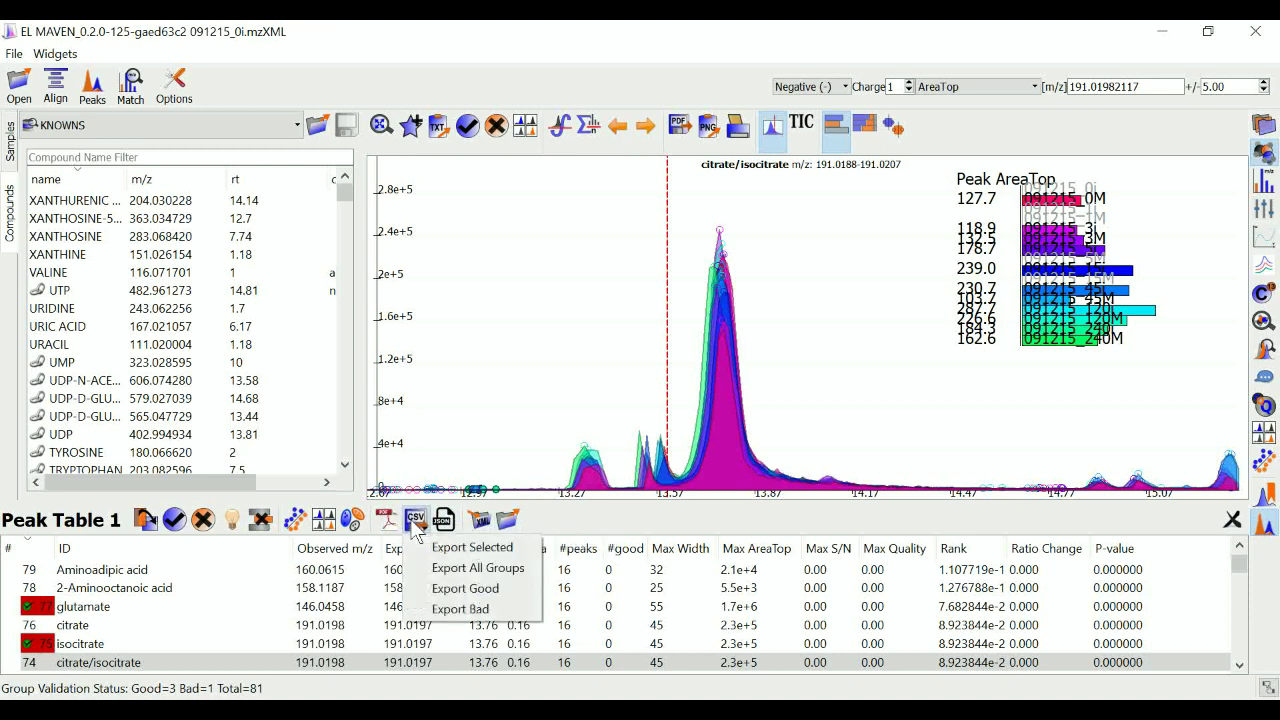
{"action": "left_click", "coordinate": [475, 570]}
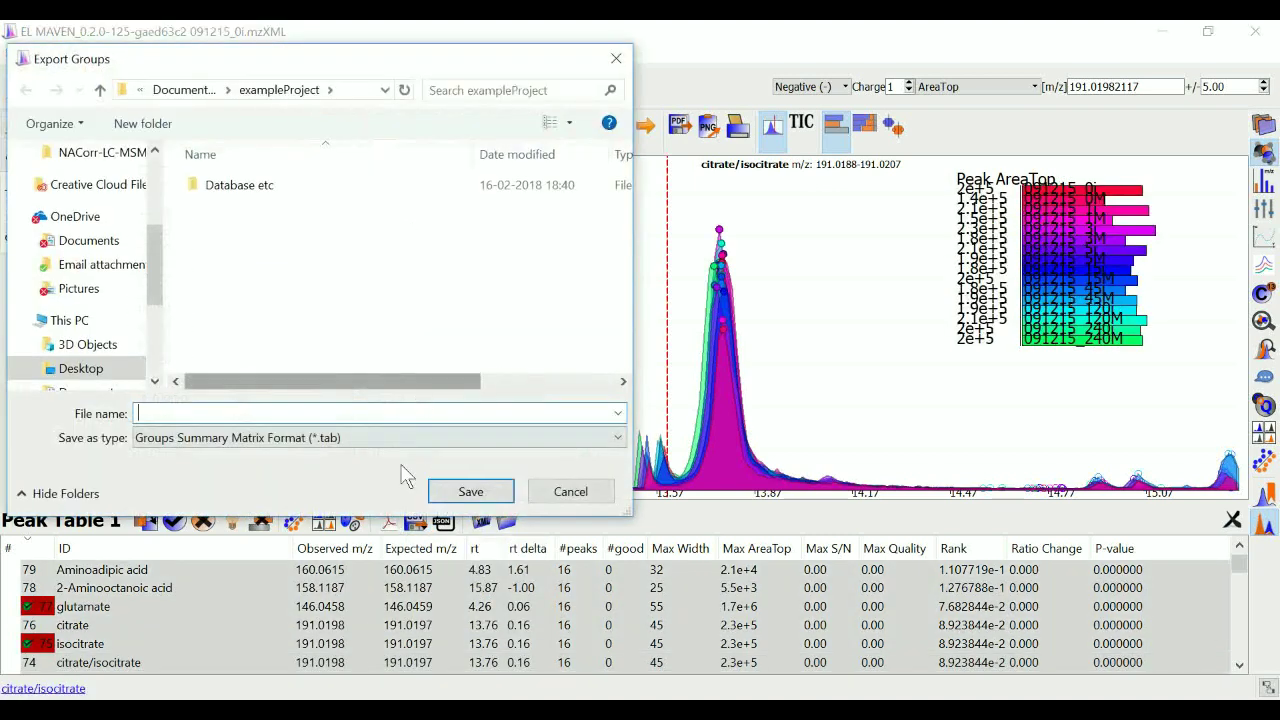
{"action": "left_click", "coordinate": [378, 440]}
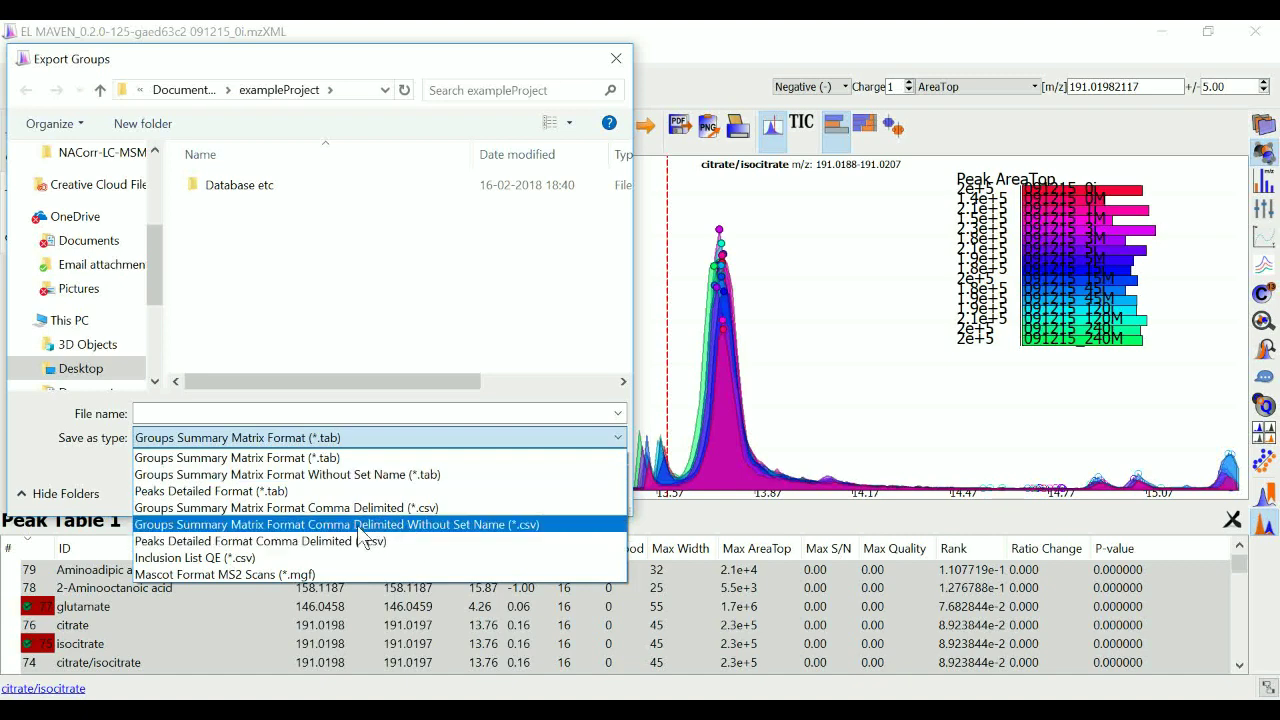
{"action": "left_click", "coordinate": [315, 525]}
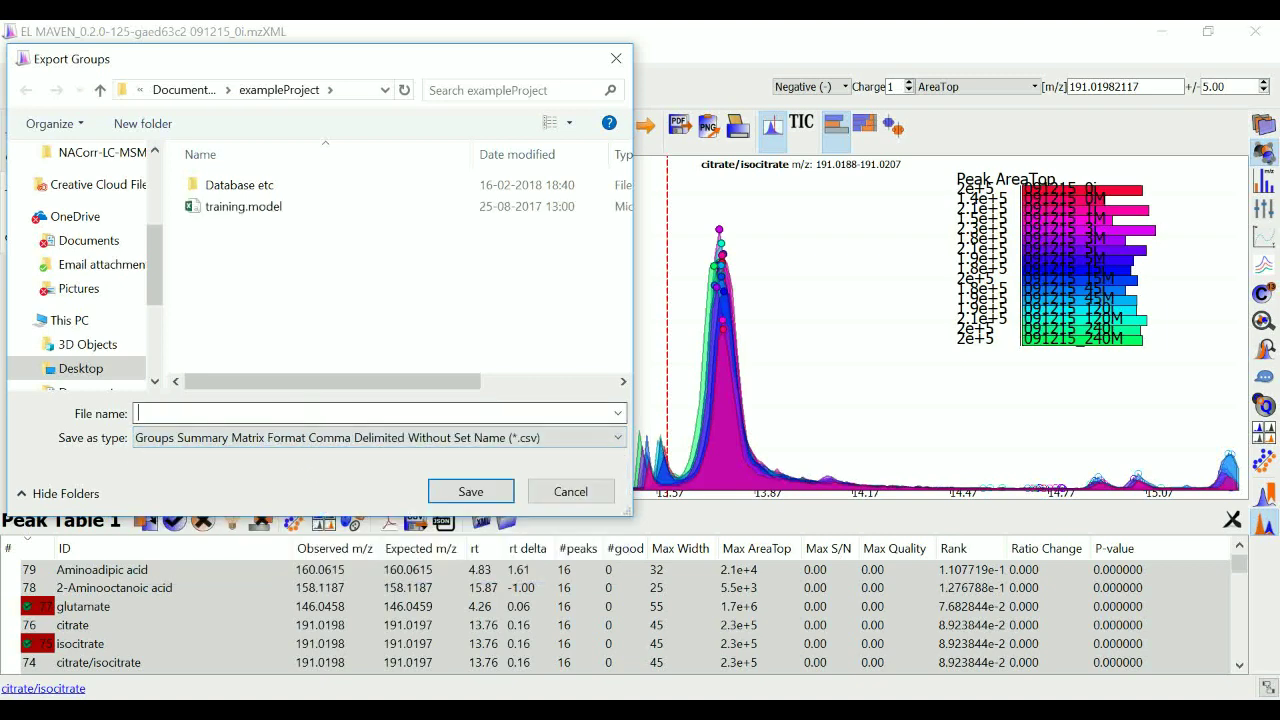
{"action": "type", "text": "cur"}
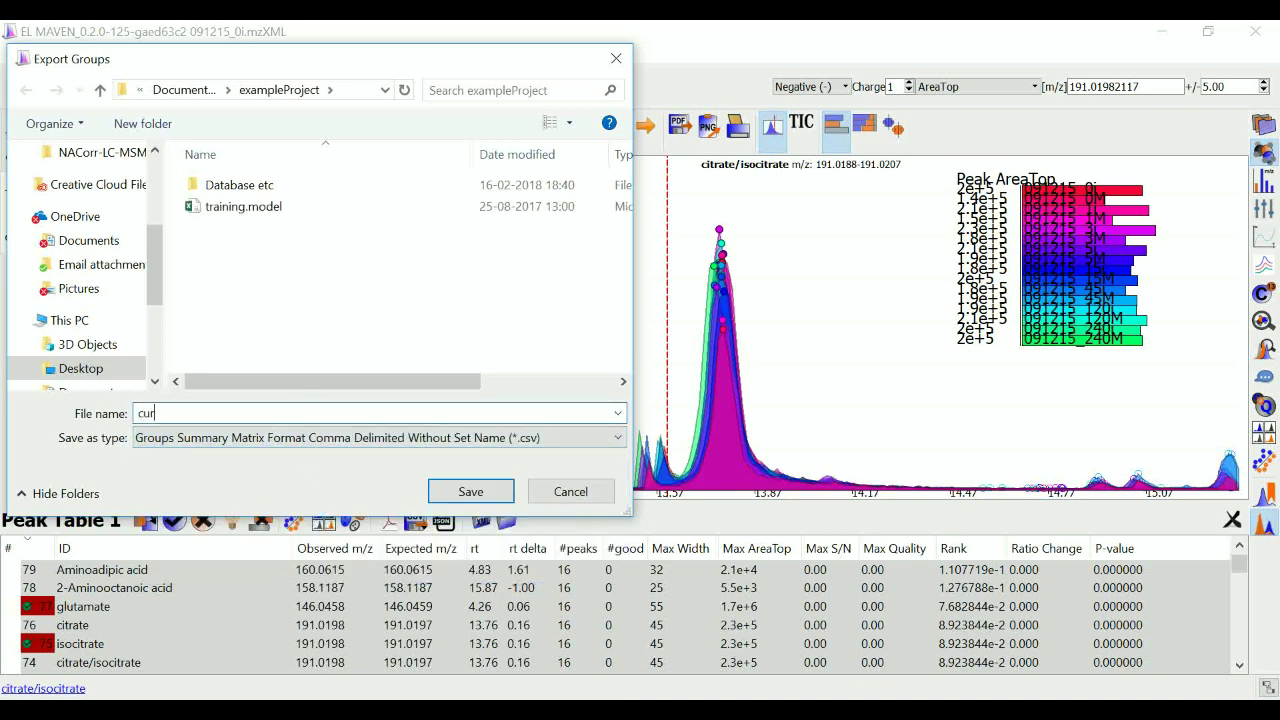
{"action": "type", "text": "ated"}
{"action": "key", "text": "Return"}
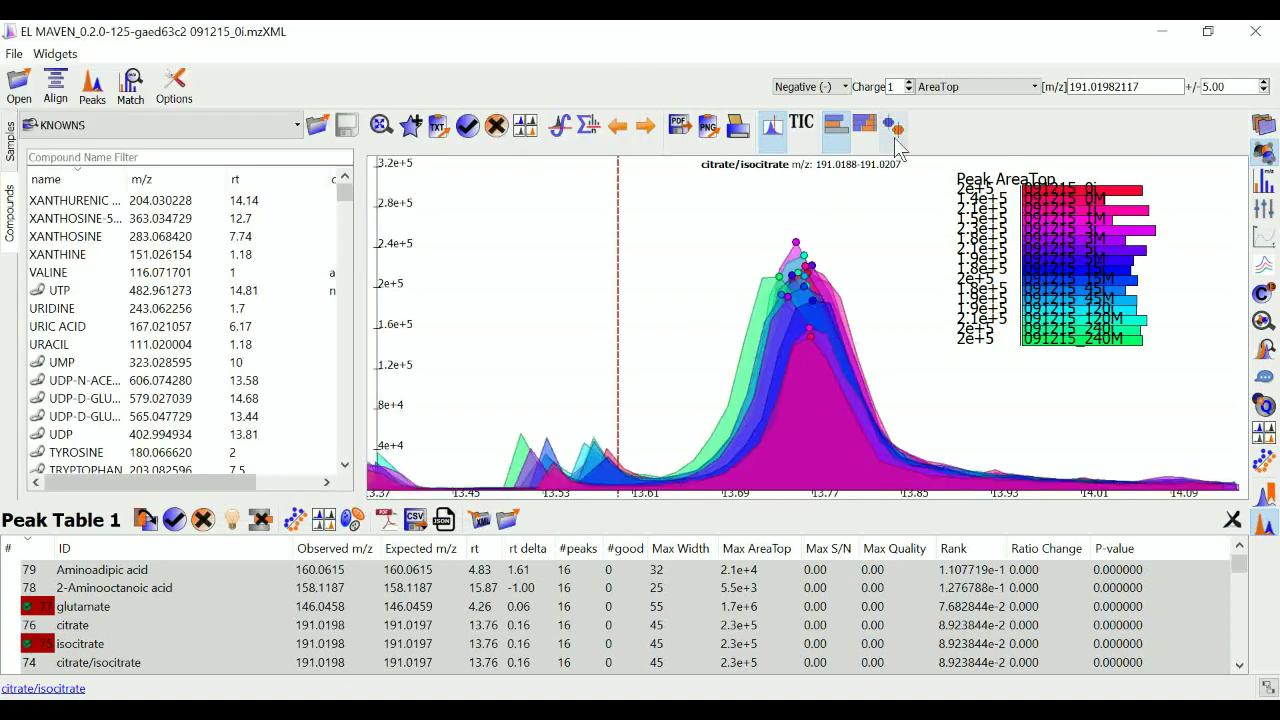
- Toggle the TIC overlay on and off twice, leaving it off
{"action": "left_click", "coordinate": [804, 140]}
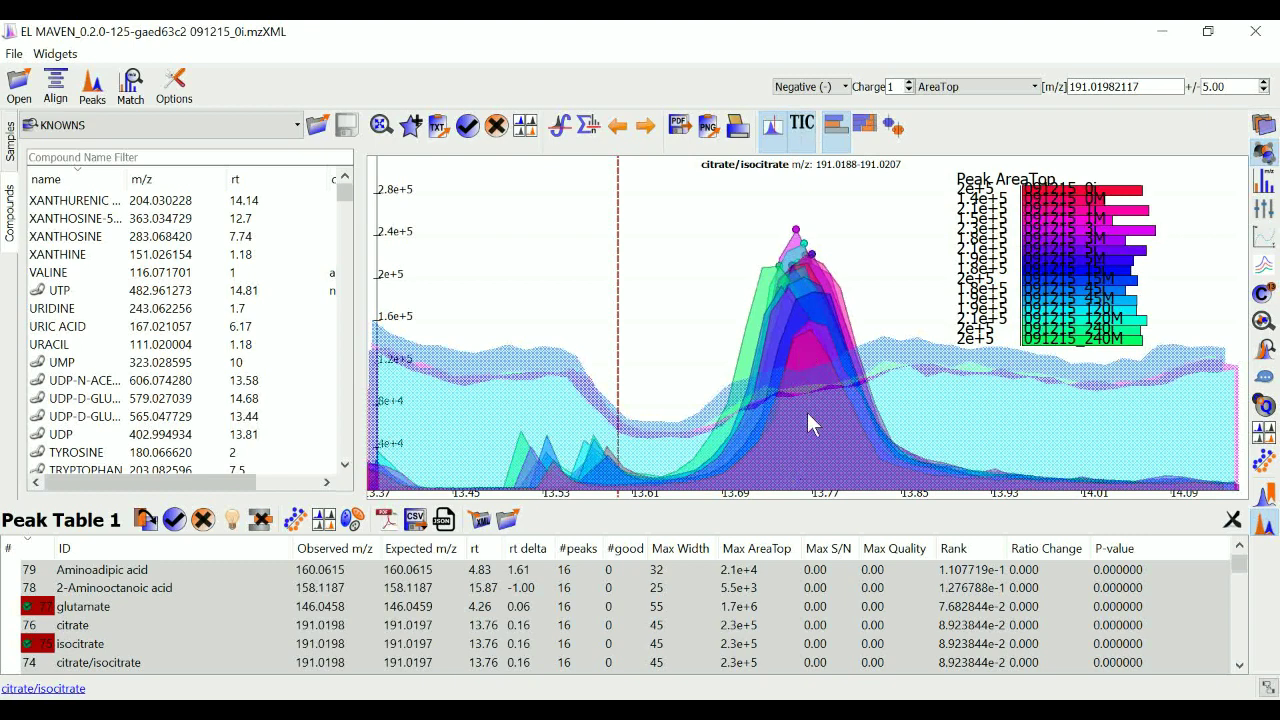
{"action": "left_click", "coordinate": [802, 126]}
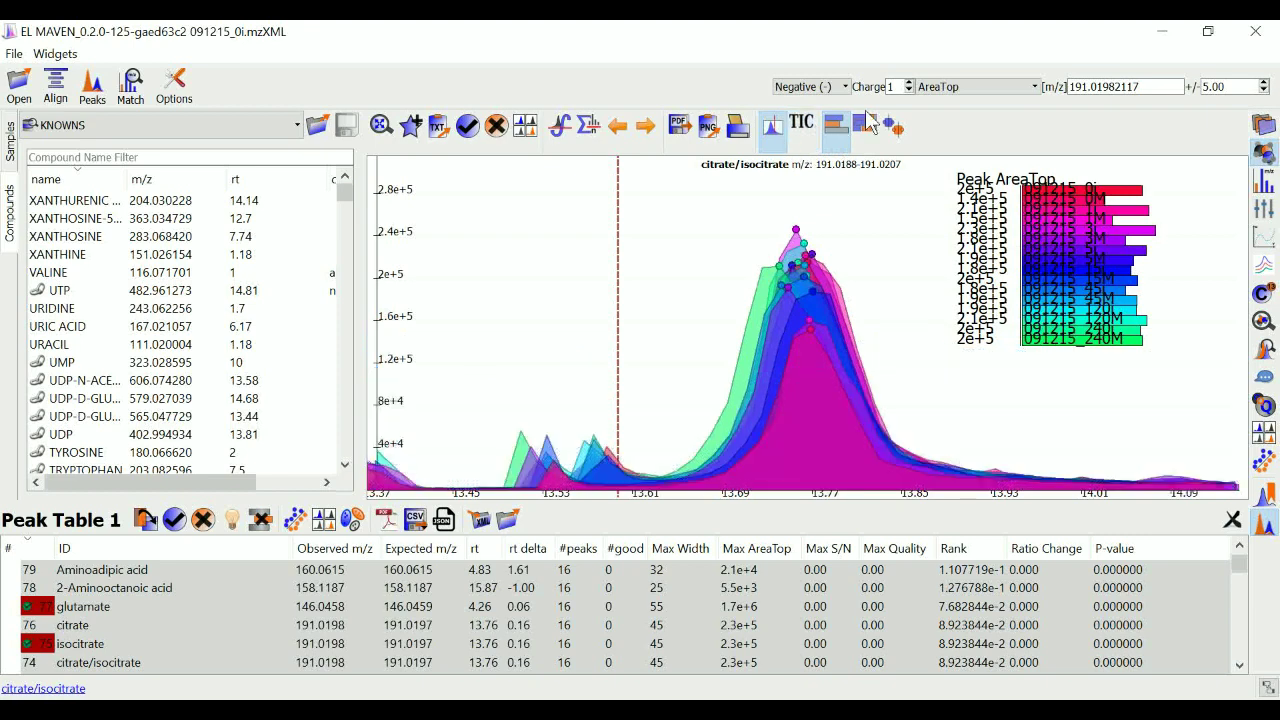
{"action": "left_click", "coordinate": [802, 133]}
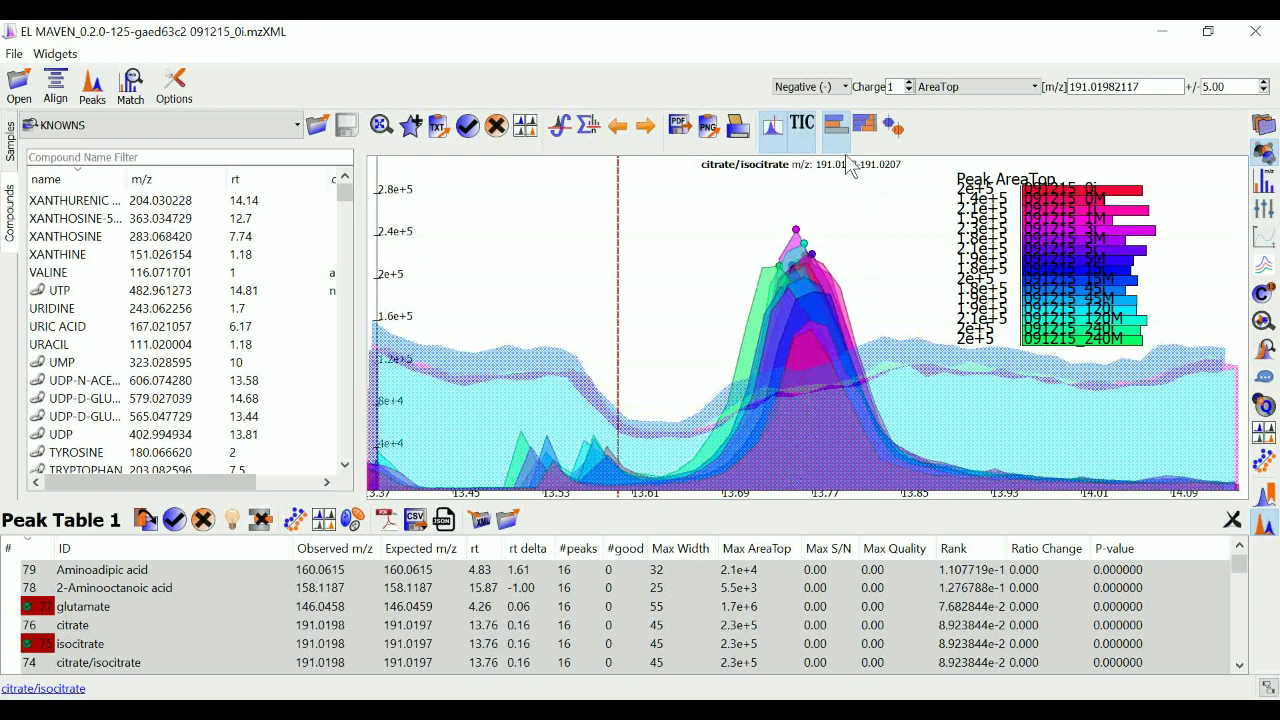
{"action": "left_click", "coordinate": [804, 132]}
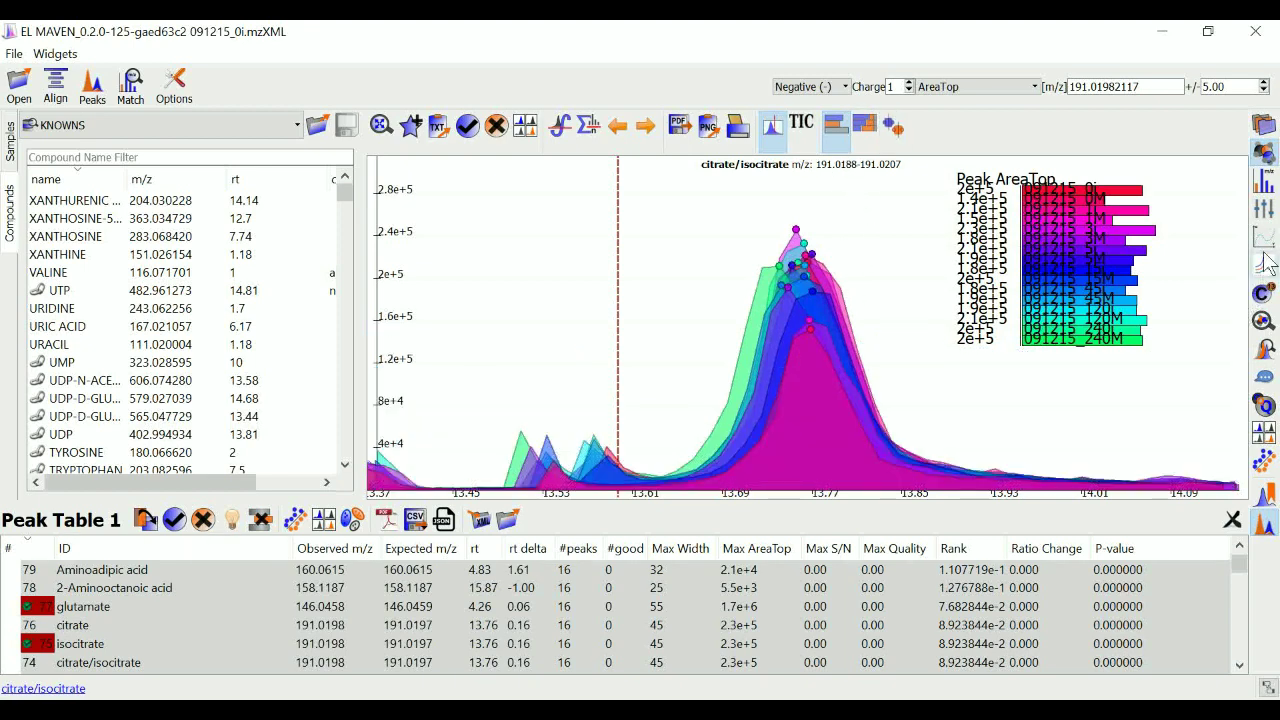
- Open the Spectra widget, then show and close the Bookmark Table
{"action": "left_click", "coordinate": [1266, 188]}
{"action": "left_click", "coordinate": [1268, 502]}
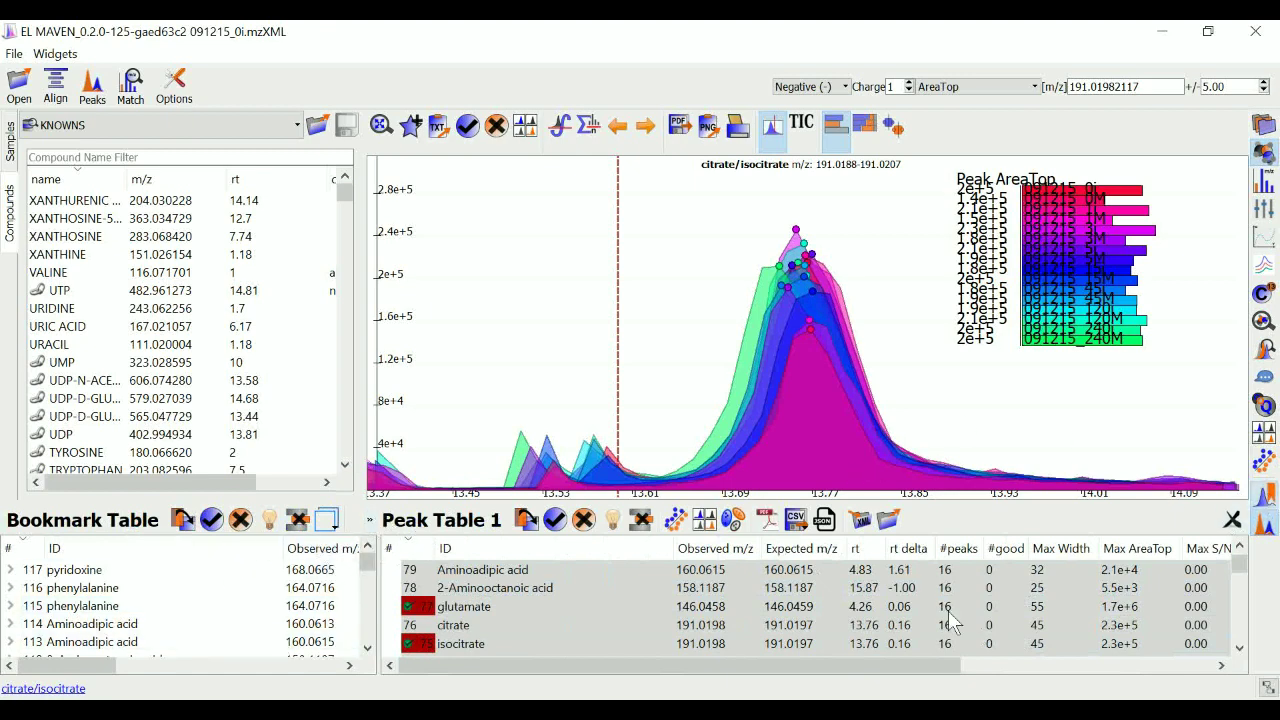
{"action": "left_click", "coordinate": [1266, 500]}
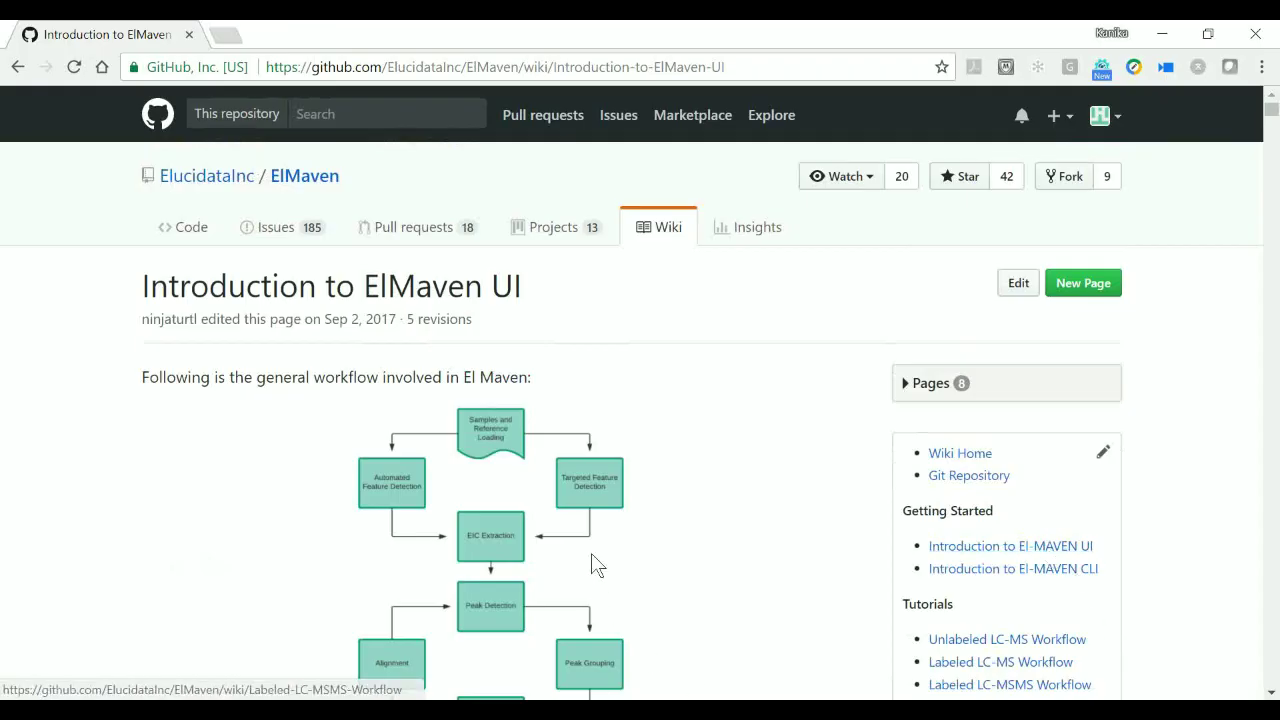
- Scroll the Introduction to ElMaven UI page past the Global Settings Instrumentation options to File Import
{"action": "scroll", "coordinate": [591, 563], "scroll_direction": "down", "scroll_amount": 2}
{"action": "scroll", "coordinate": [594, 563], "scroll_direction": "down", "scroll_amount": 2}
{"action": "scroll", "coordinate": [594, 563], "scroll_direction": "up", "scroll_amount": 2}
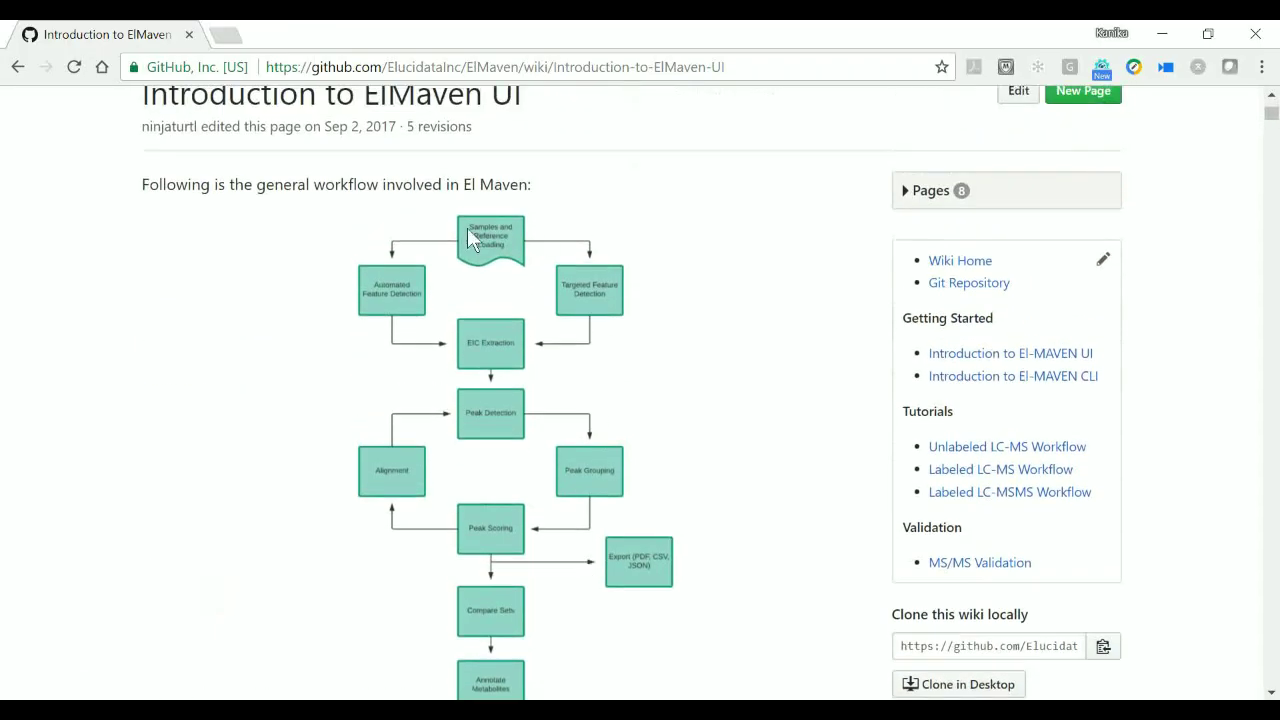
{"action": "scroll", "coordinate": [519, 397], "scroll_direction": "down", "scroll_amount": 12}
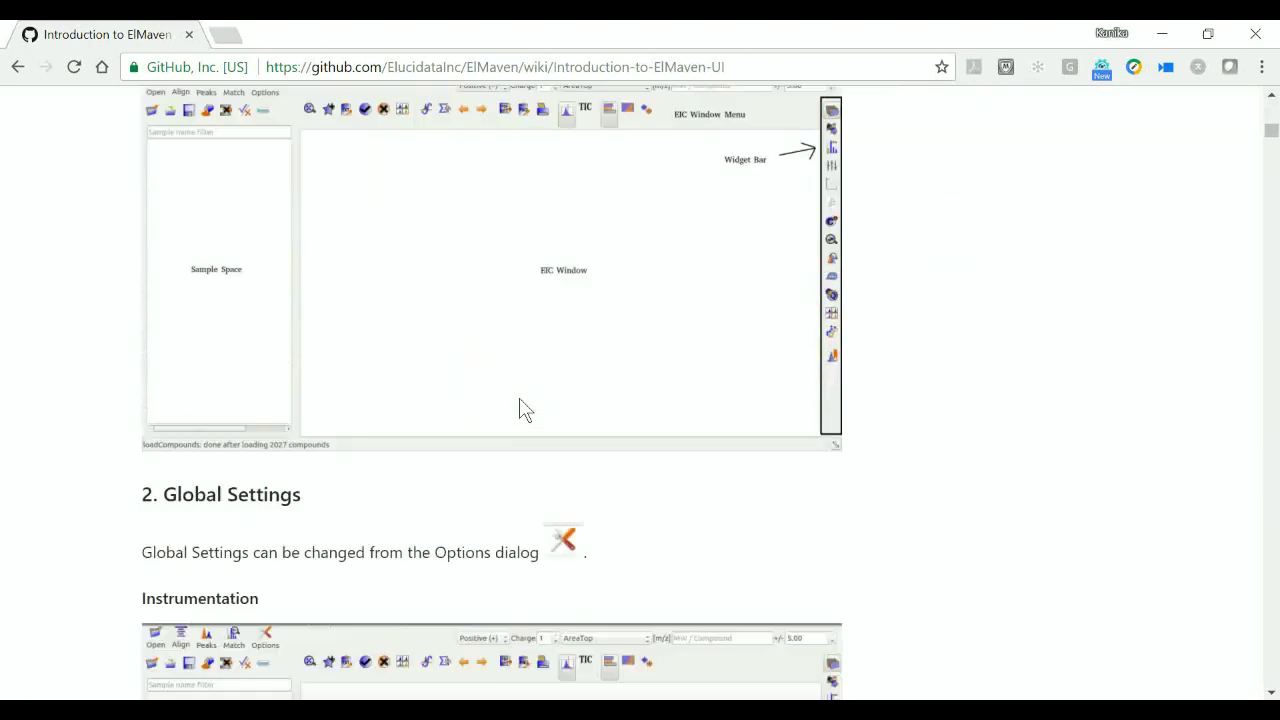
{"action": "scroll", "coordinate": [519, 405], "scroll_direction": "down", "scroll_amount": 7}
{"action": "scroll", "coordinate": [523, 409], "scroll_direction": "down", "scroll_amount": 3}
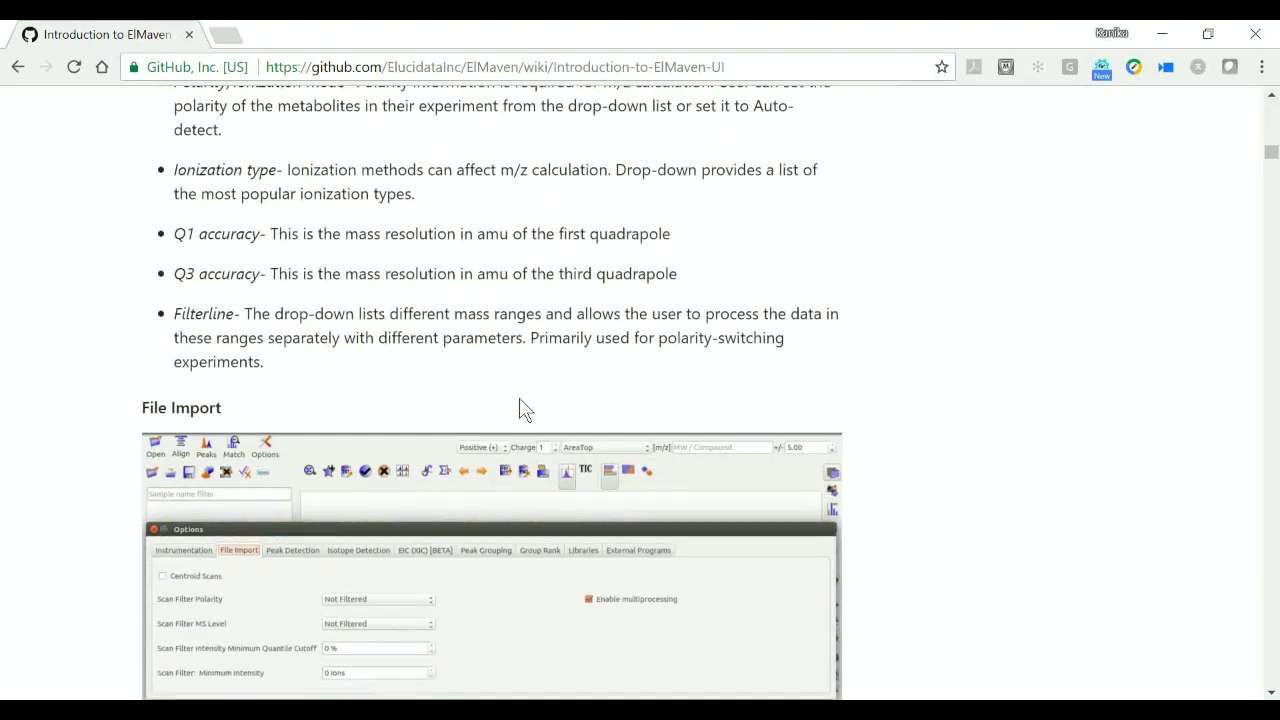